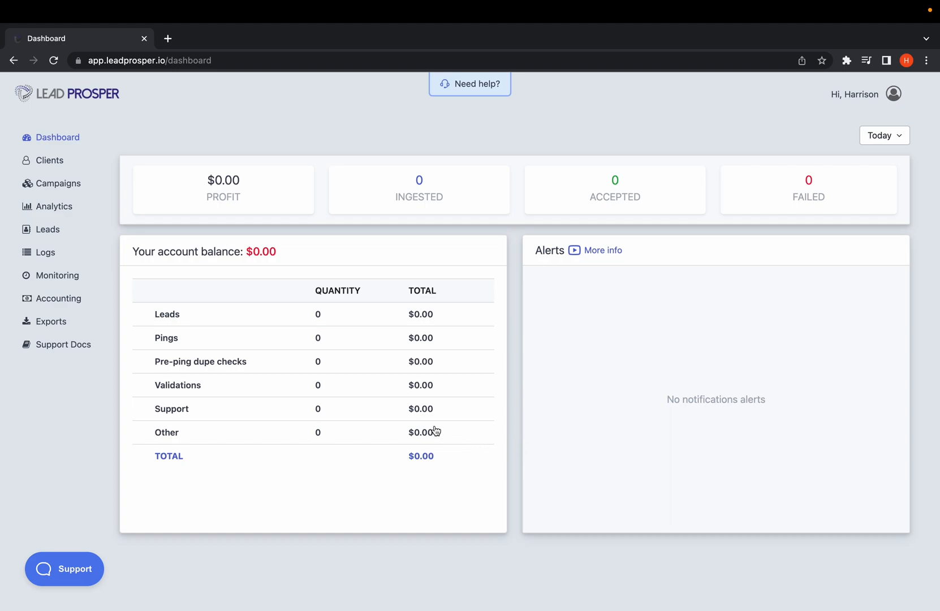
# Create a first client with the company name "Supplier 1" and save it.
pyautogui.click(73, 164)
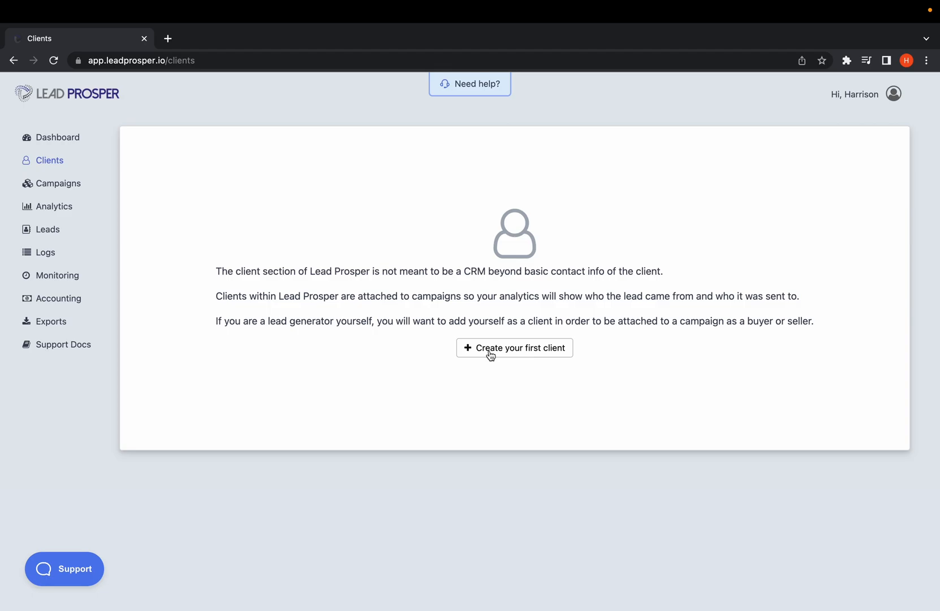
pyautogui.click(490, 353)
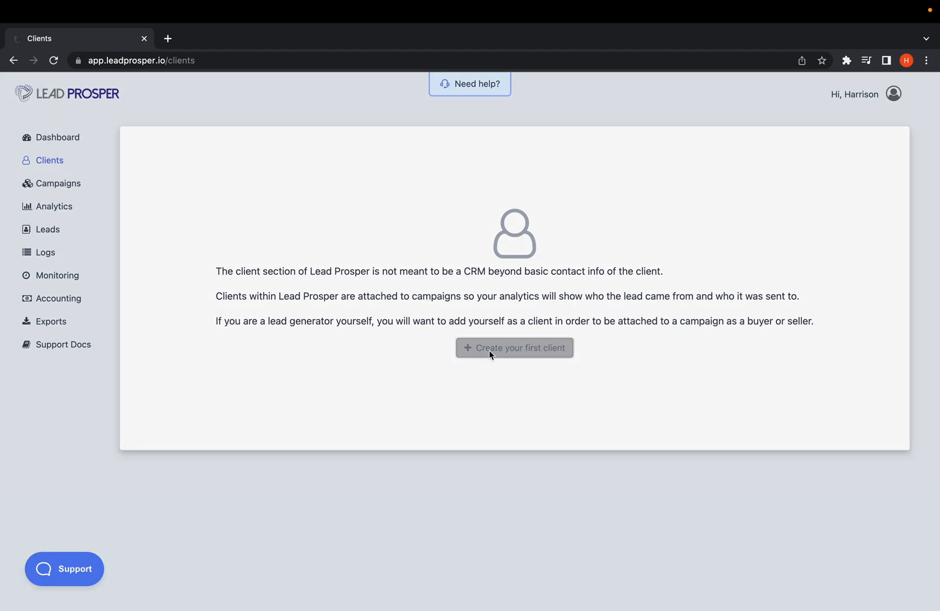
pyautogui.click(422, 274)
pyautogui.write('S')
pyautogui.click(422, 298)
pyautogui.click(604, 475)
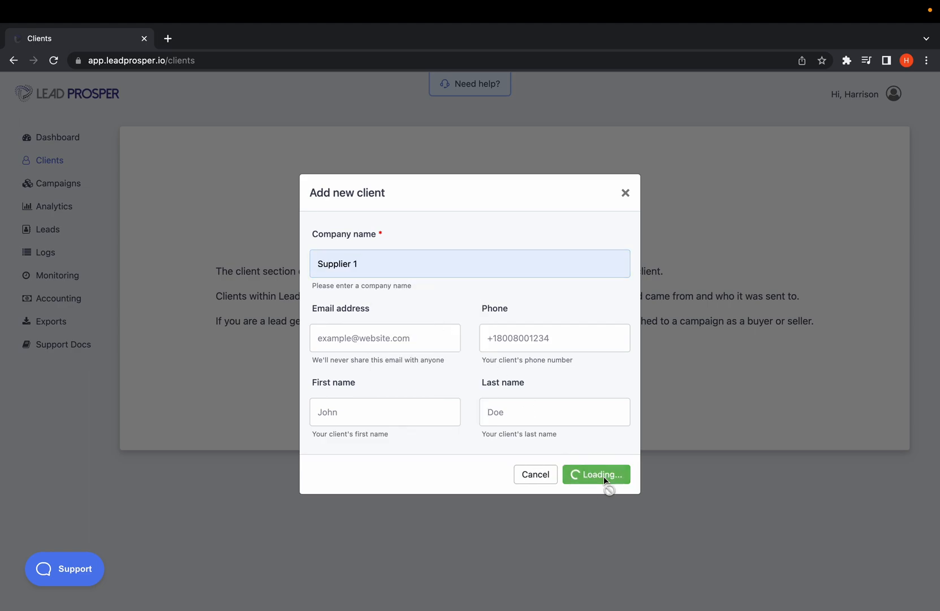
# Add a second client with the company name "Buyer 1" and save it.
pyautogui.click(886, 146)
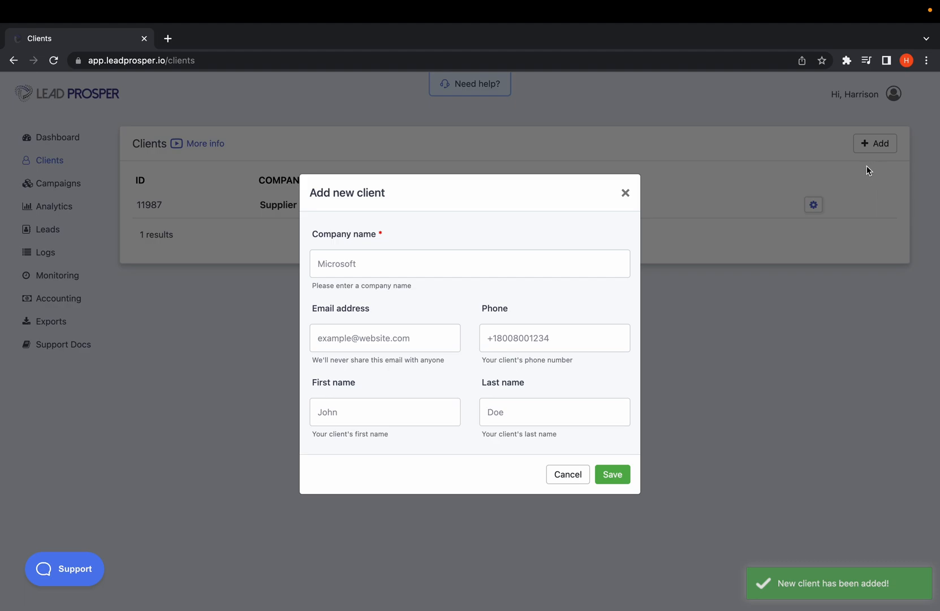
pyautogui.click(532, 267)
pyautogui.write('Buyer 1')
pyautogui.click(416, 287)
pyautogui.click(616, 480)
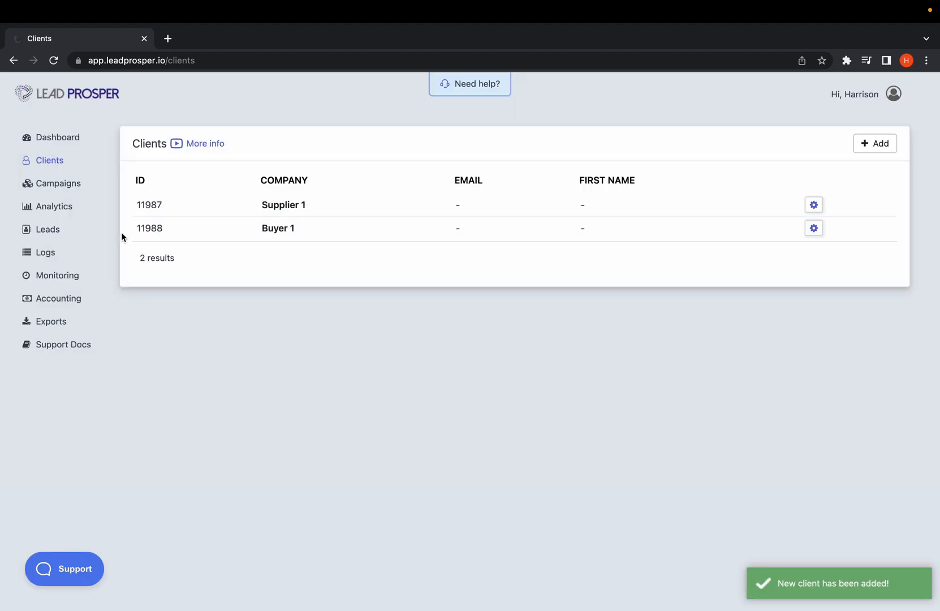
# Start the first campaign, name it "Sample" with Waterfall as the distribution type, and continue to the campaign fields.
pyautogui.click(48, 190)
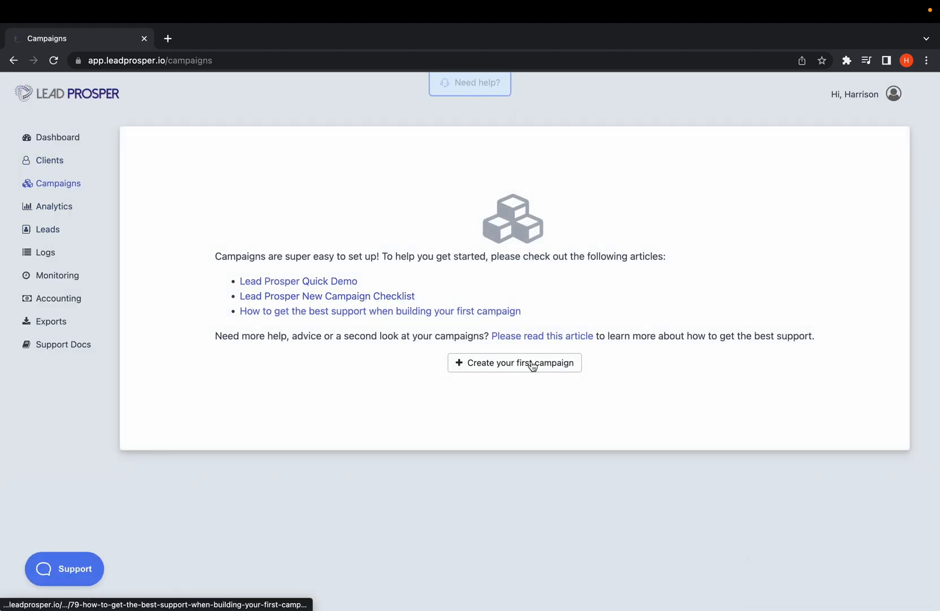
pyautogui.click(537, 369)
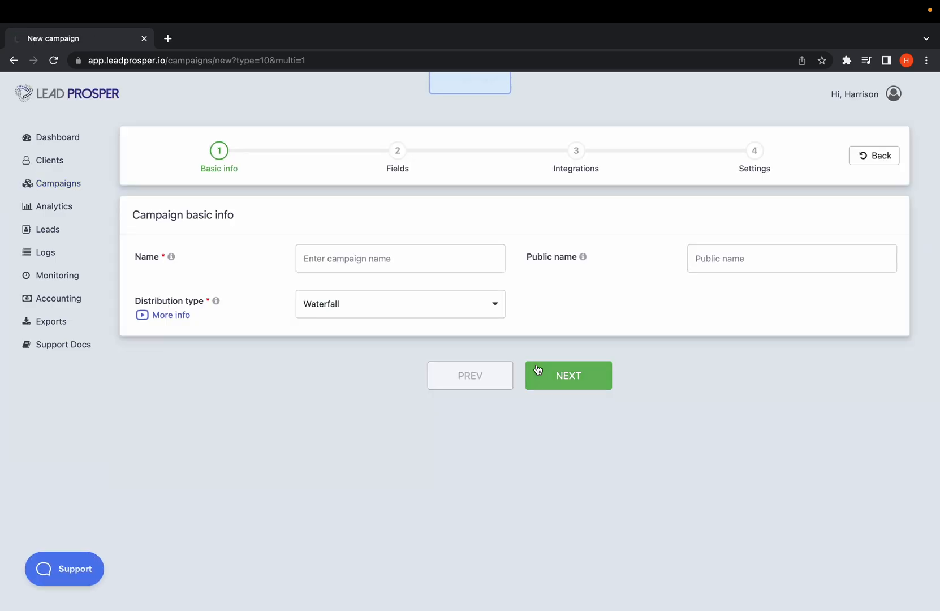
pyautogui.click(389, 265)
pyautogui.write('Sample')
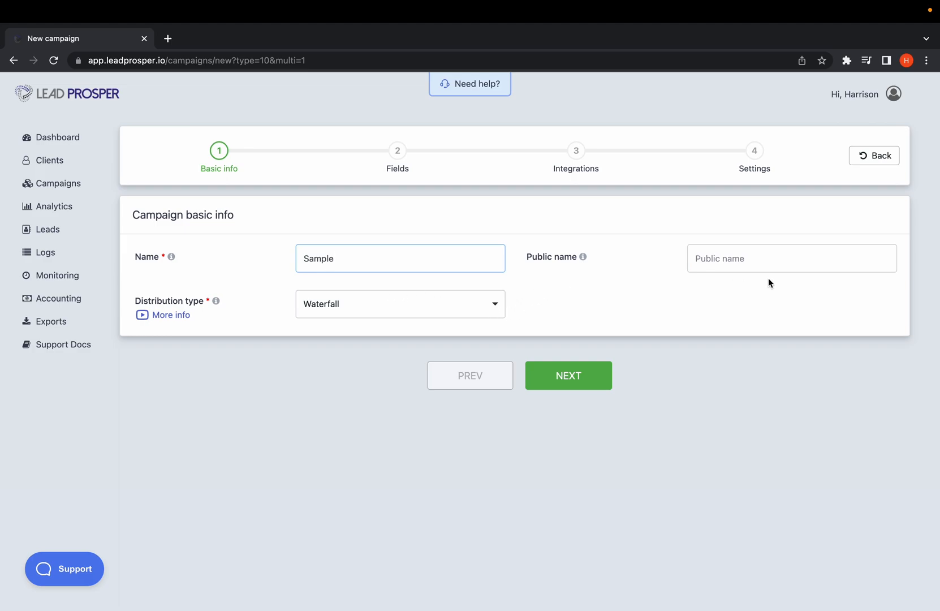
pyautogui.click(463, 304)
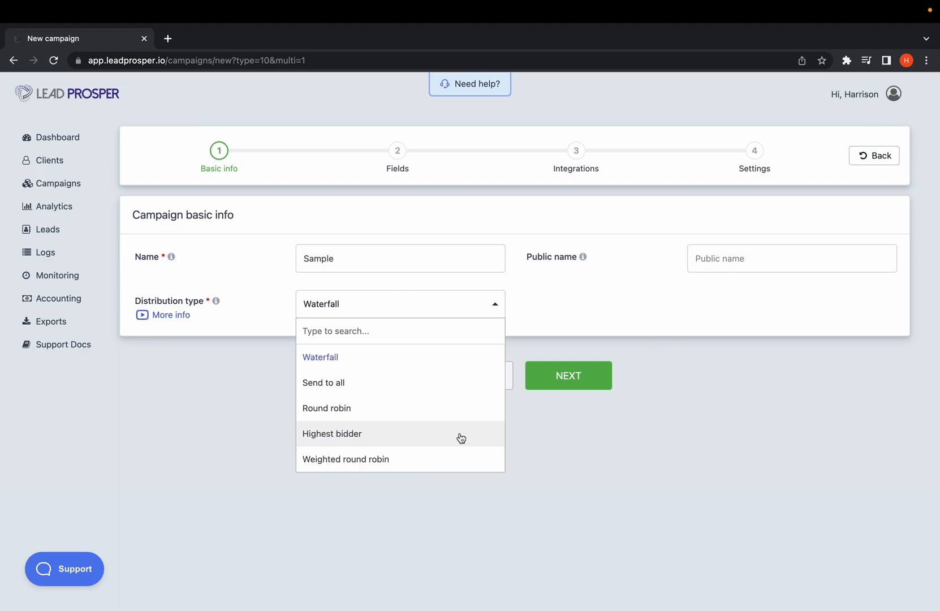
pyautogui.click(456, 355)
pyautogui.click(563, 380)
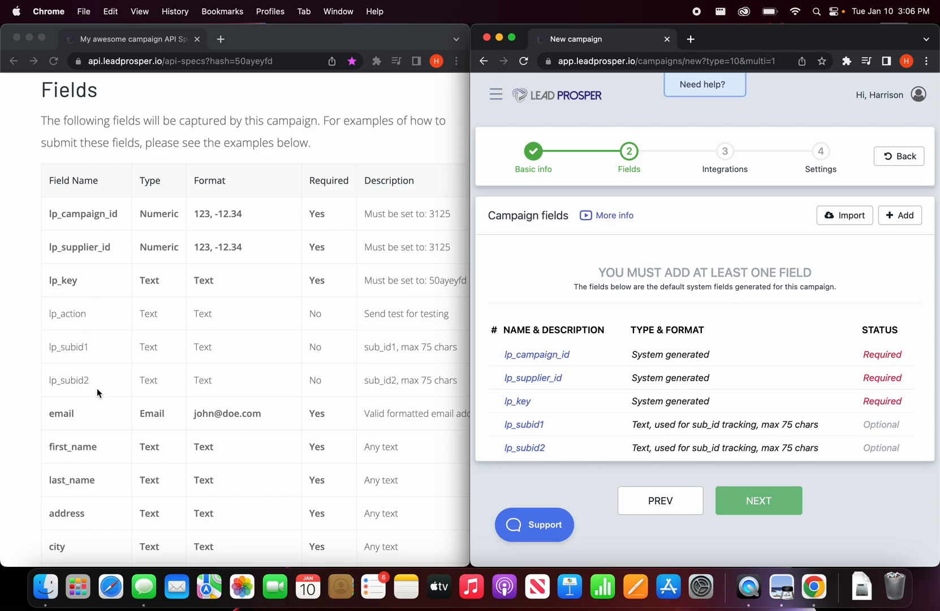
# Add a required campaign field named email with the Email field type, copying its name from the API specs.
pyautogui.click(900, 221)
pyautogui.click(66, 414)
pyautogui.doubleClick(67, 414)
pyautogui.press('super+c')
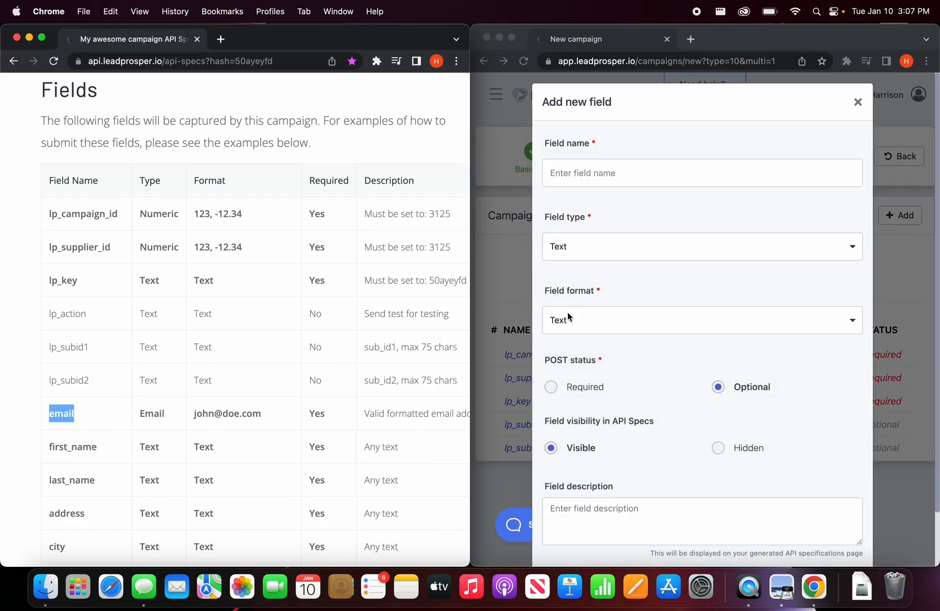
pyautogui.click(574, 177)
pyautogui.press('super+v')
pyautogui.click(584, 251)
pyautogui.click(595, 350)
pyautogui.click(582, 391)
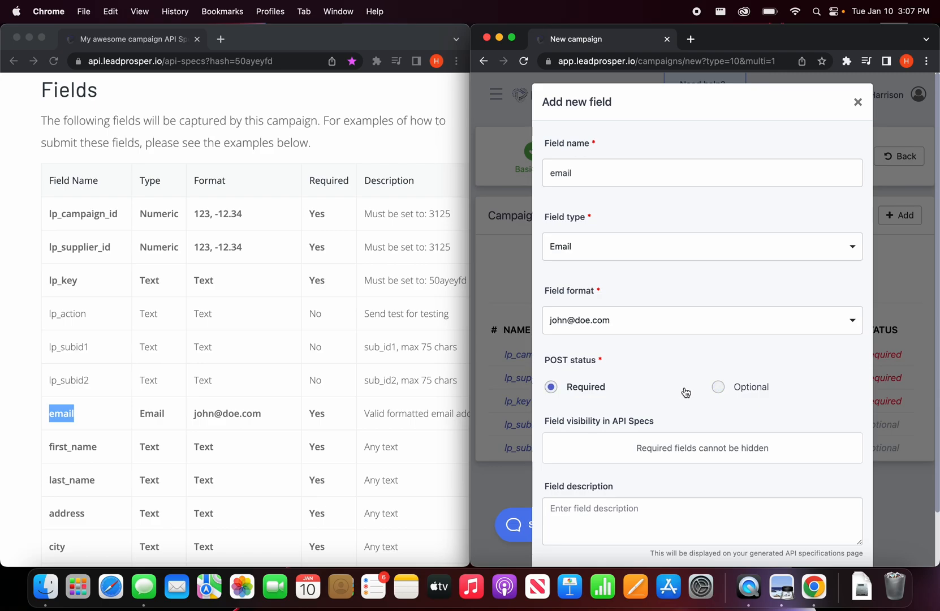
pyautogui.scroll(-2, 735, 452)
pyautogui.click(845, 535)
# Add a required Text field named first_name, copying its name from the API specs.
pyautogui.doubleClick(73, 447)
pyautogui.press('super+c')
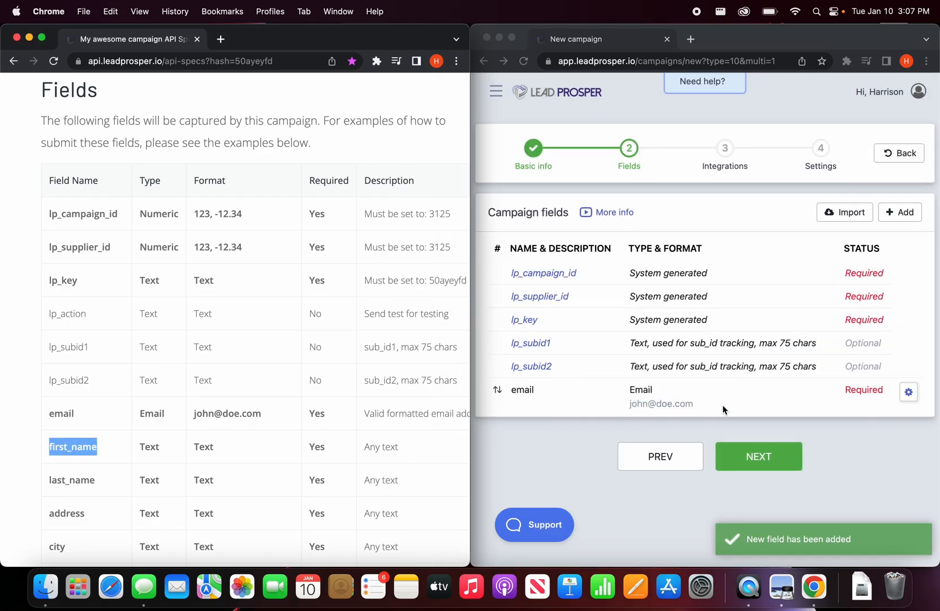
pyautogui.click(900, 215)
pyautogui.click(654, 179)
pyautogui.press('super+v')
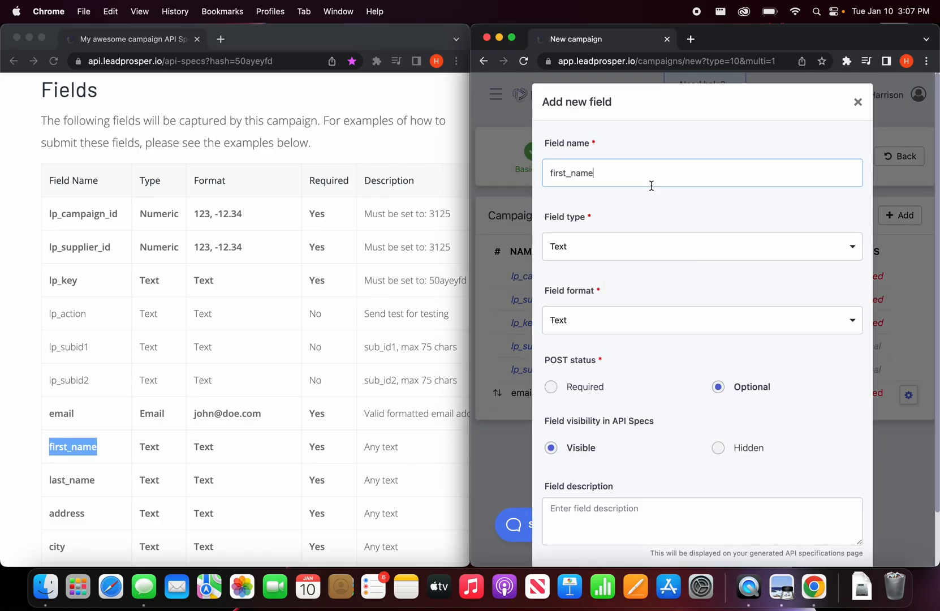
pyautogui.click(625, 384)
pyautogui.scroll(-2, 735, 441)
pyautogui.click(843, 537)
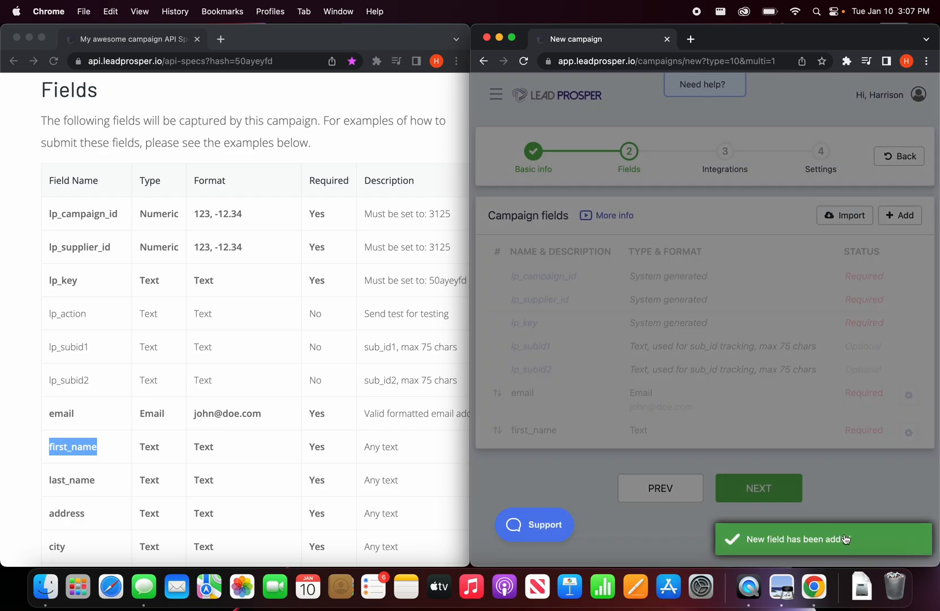
# Add a required Text field named last_name, copying its name from the API specs.
pyautogui.click(900, 215)
pyautogui.doubleClick(72, 479)
pyautogui.press('super+c')
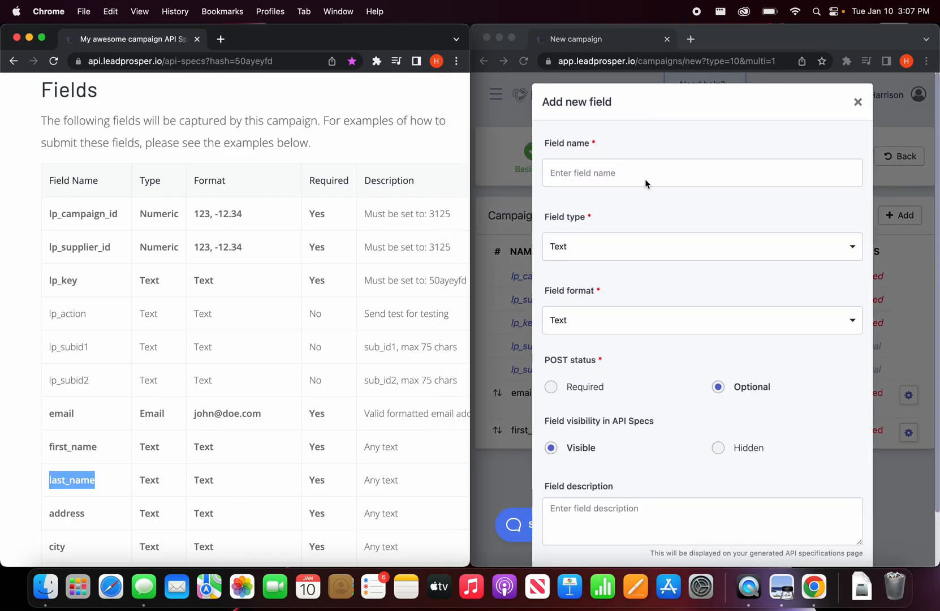
pyautogui.click(646, 180)
pyautogui.press('super+v')
pyautogui.click(551, 387)
pyautogui.scroll(-2, 554, 396)
pyautogui.click(843, 537)
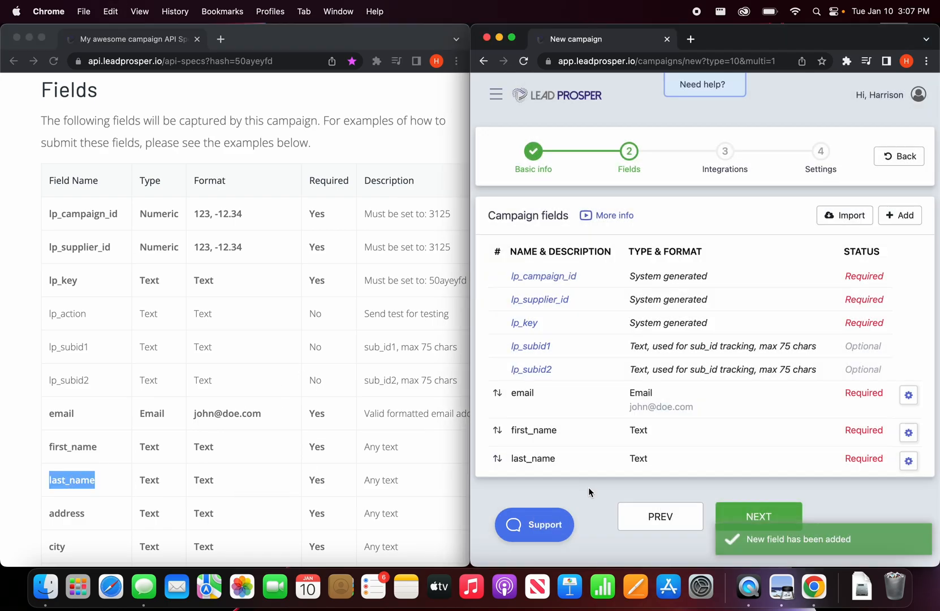
# Add a required Text field named address, copying its name from the API specs.
pyautogui.scroll(-3, 169, 396)
pyautogui.click(75, 433)
pyautogui.doubleClick(75, 433)
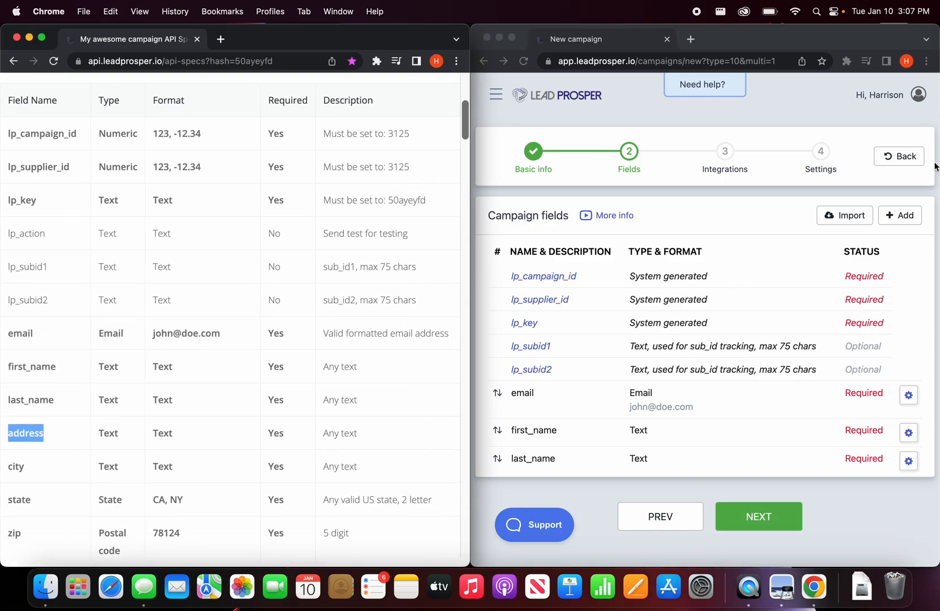
pyautogui.click(900, 215)
pyautogui.click(630, 176)
pyautogui.press('super+v')
pyautogui.scroll(-2, 706, 339)
pyautogui.click(547, 326)
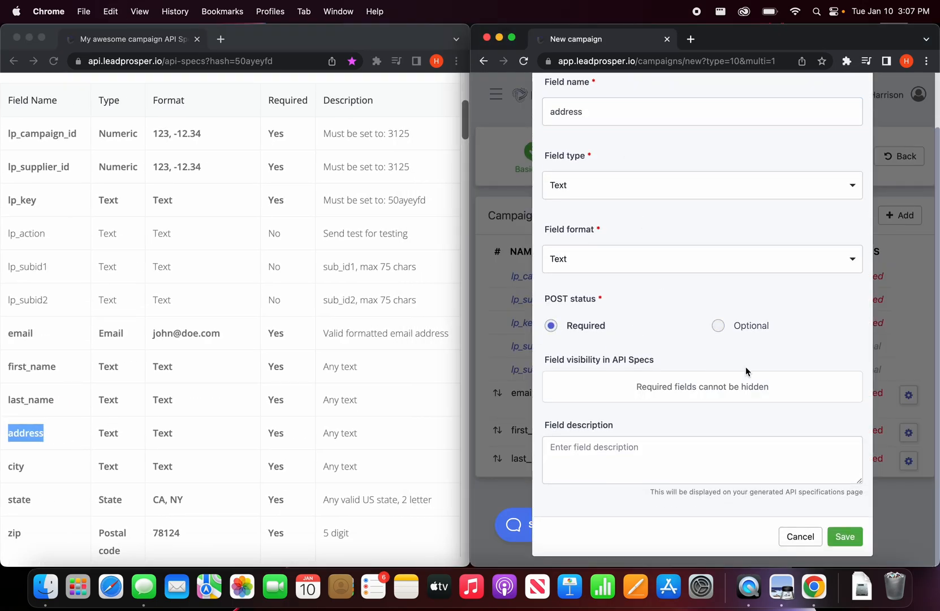
pyautogui.click(843, 536)
# Add a required Text field named city, copying its name from the API specs.
pyautogui.click(907, 214)
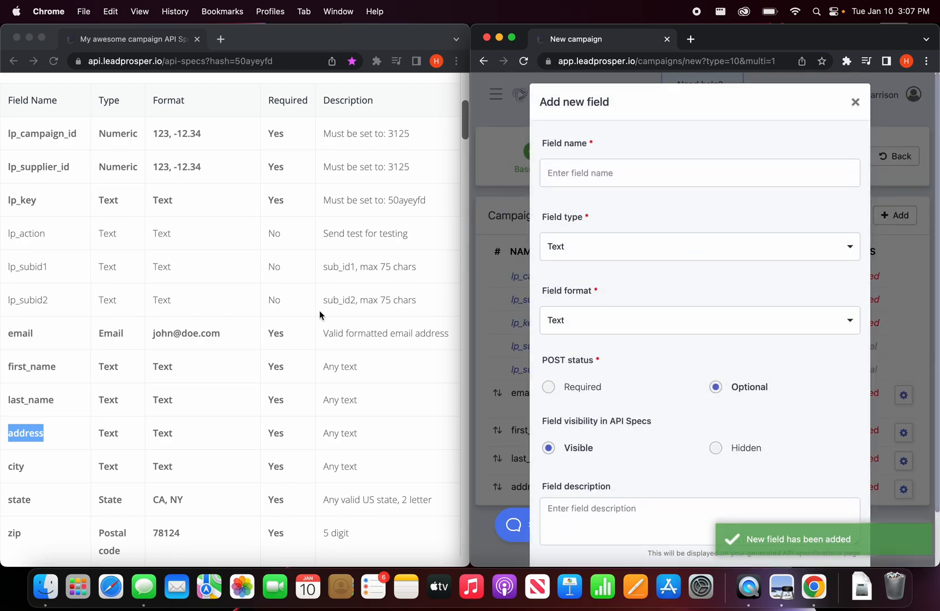
pyautogui.doubleClick(16, 466)
pyautogui.click(550, 184)
pyautogui.press('super+v')
pyautogui.click(547, 387)
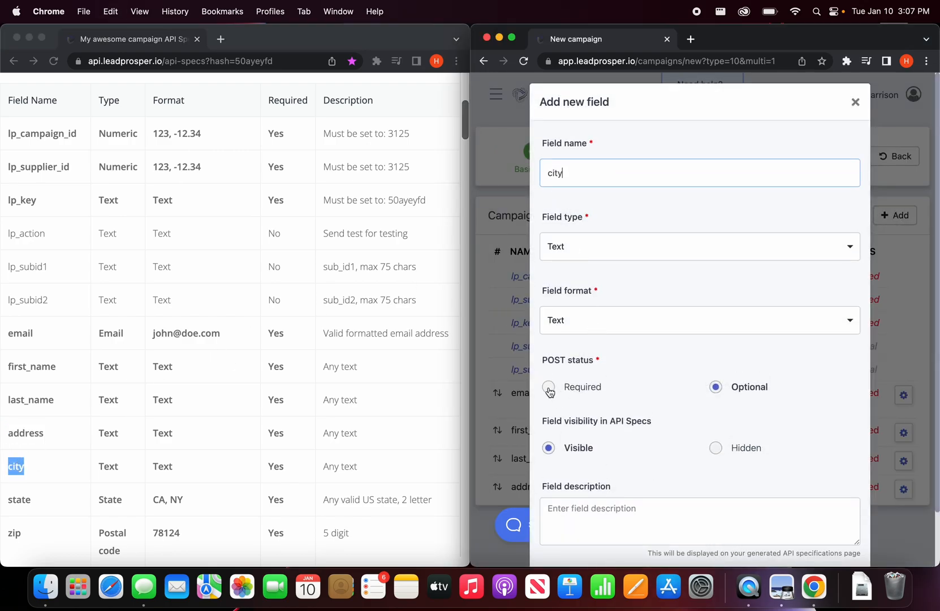
pyautogui.scroll(-2, 622, 396)
pyautogui.click(839, 541)
# Add a required field named state from the API specs, with type State and format "CA, NY".
pyautogui.doubleClick(19, 499)
pyautogui.press('super+c')
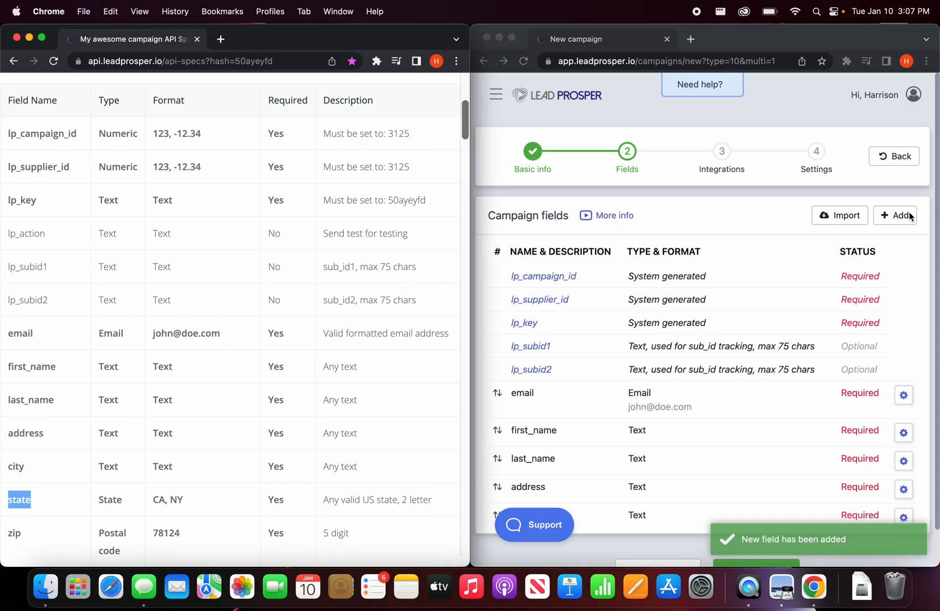
pyautogui.click(895, 215)
pyautogui.click(609, 180)
pyautogui.press('super+v')
pyautogui.click(573, 245)
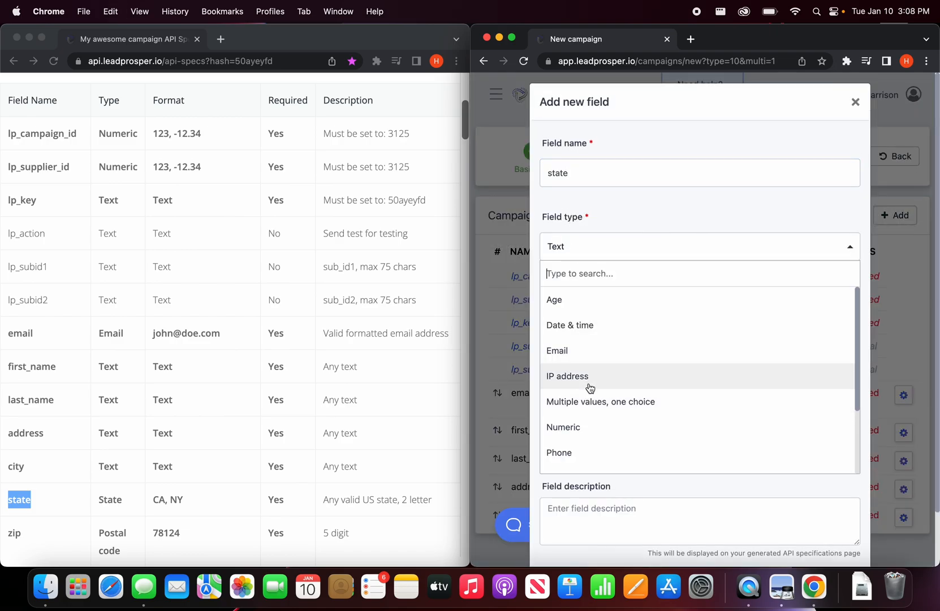
pyautogui.click(580, 399)
pyautogui.click(588, 325)
pyautogui.click(580, 355)
pyautogui.click(548, 382)
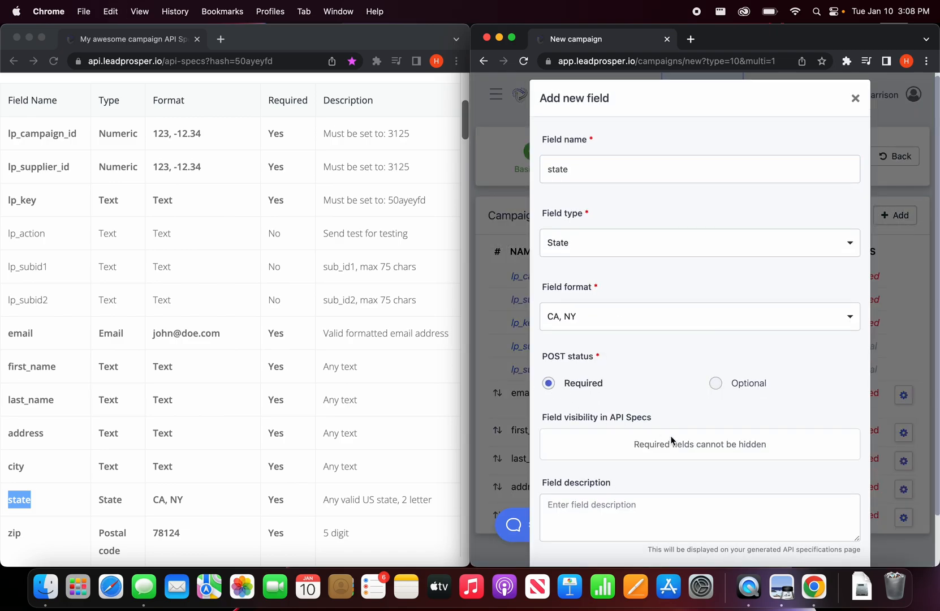
pyautogui.scroll(-2, 673, 419)
pyautogui.click(842, 536)
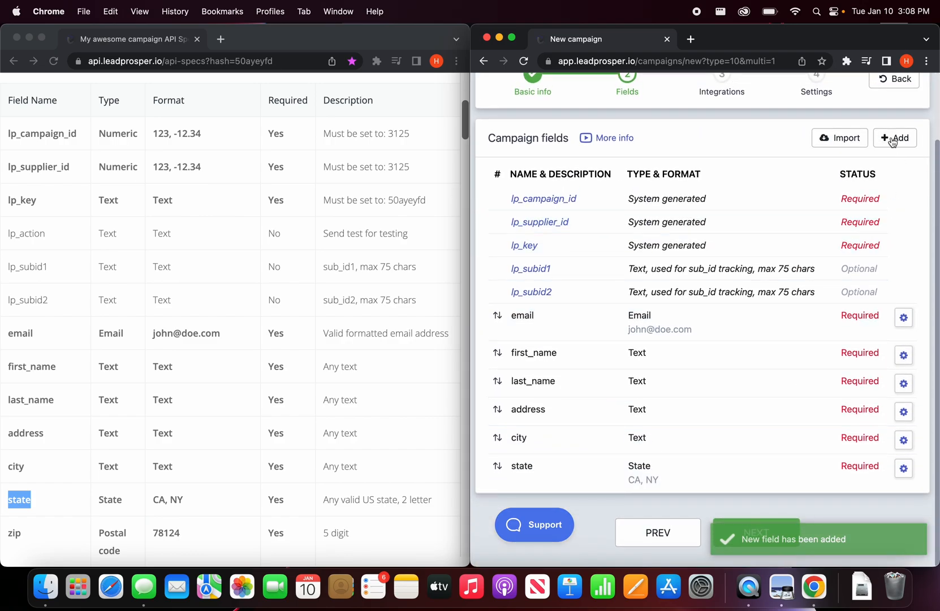
# Add a required field named zip from the API specs, with type Postal code and format 78124.
pyautogui.click(895, 137)
pyautogui.scroll(-5, 167, 509)
pyautogui.doubleClick(14, 369)
pyautogui.press('super+c')
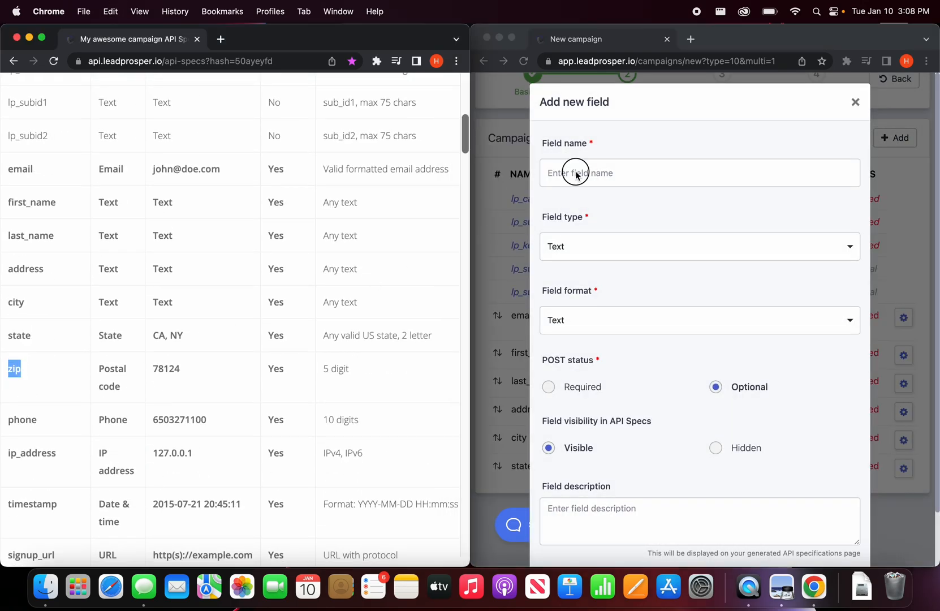
pyautogui.click(577, 172)
pyautogui.press('super+v')
pyautogui.click(573, 249)
pyautogui.scroll(-3, 612, 386)
pyautogui.click(596, 416)
pyautogui.click(568, 322)
pyautogui.click(574, 351)
pyautogui.click(548, 386)
pyautogui.scroll(-2, 553, 384)
pyautogui.click(842, 536)
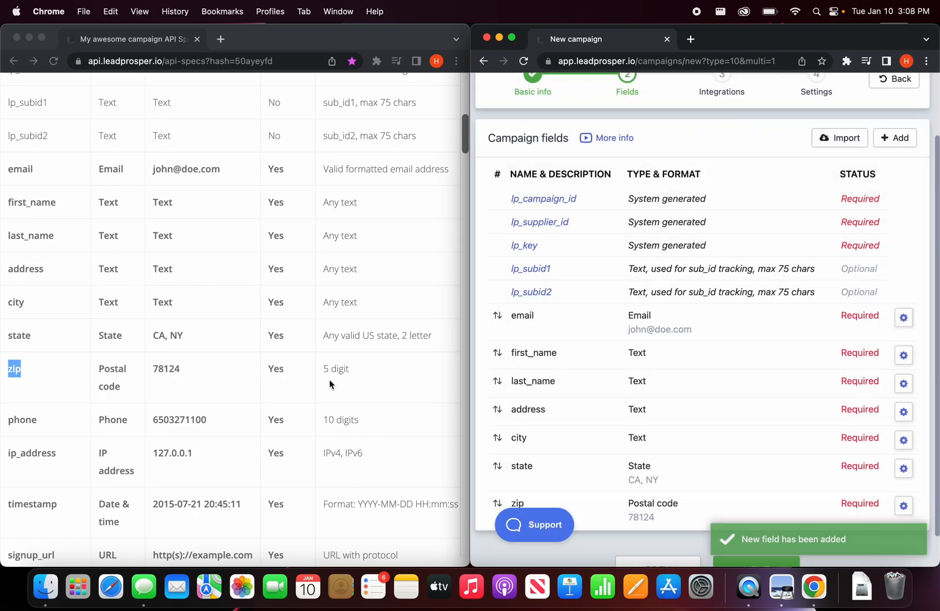
# Fill in a new field named phone from the API specs, with type Phone and the plain 10-digit format.
pyautogui.doubleClick(22, 419)
pyautogui.scroll(-1, 565, 334)
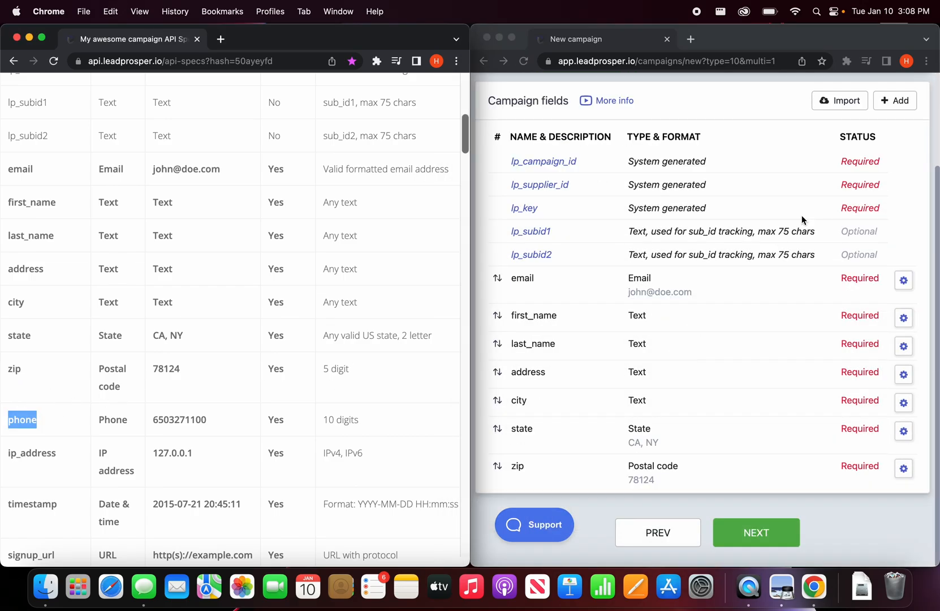
pyautogui.click(889, 101)
pyautogui.click(677, 164)
pyautogui.press('super+v')
pyautogui.click(615, 252)
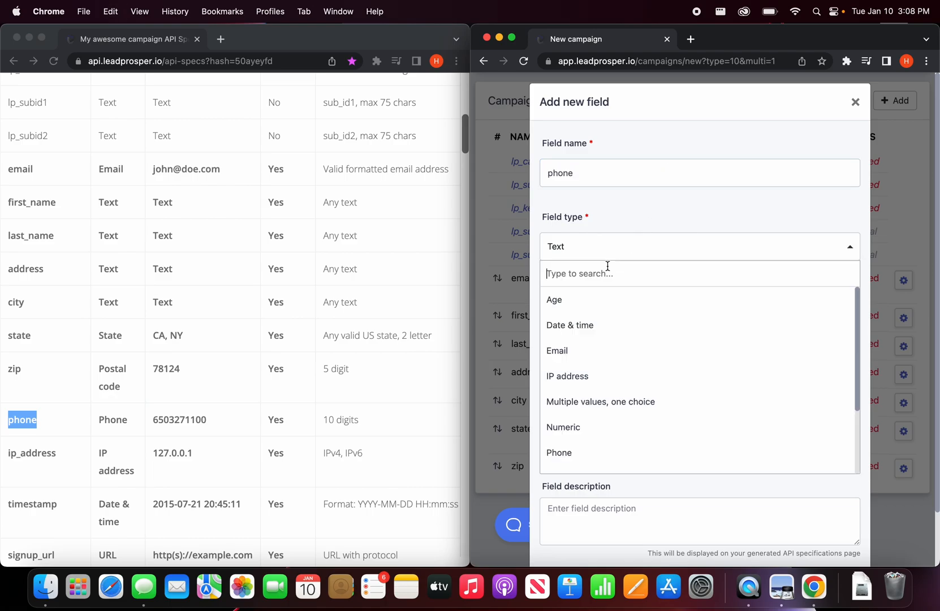
pyautogui.scroll(-1, 594, 402)
pyautogui.click(582, 428)
pyautogui.click(592, 320)
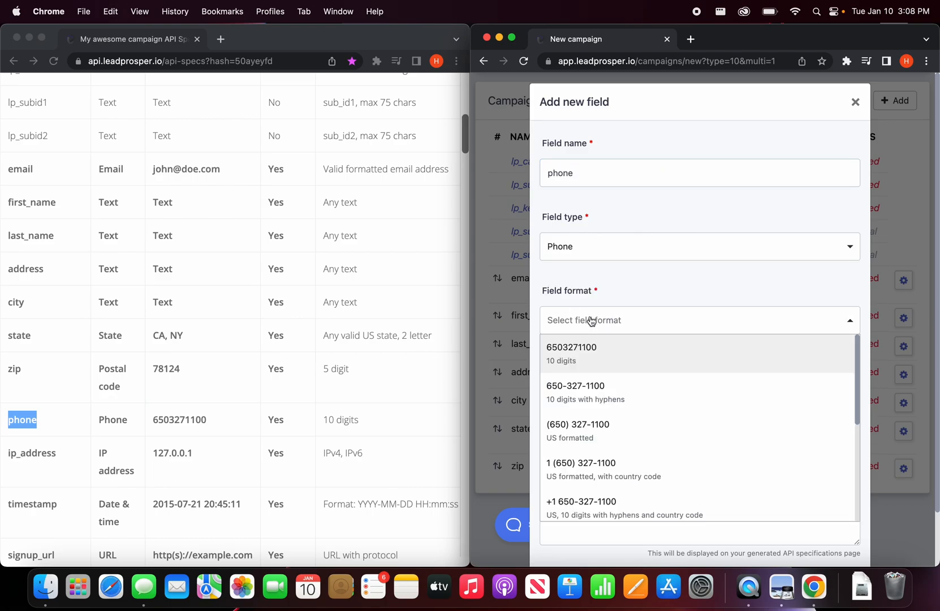
pyautogui.click(588, 351)
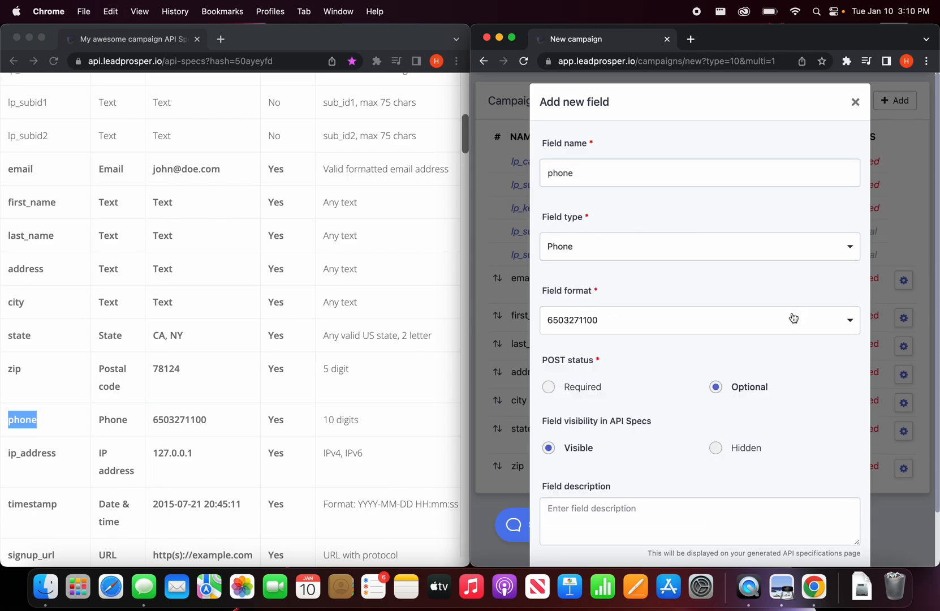
# Keep the plain 10-digit format for the phone field, mark the field as required and save it.
pyautogui.click(794, 318)
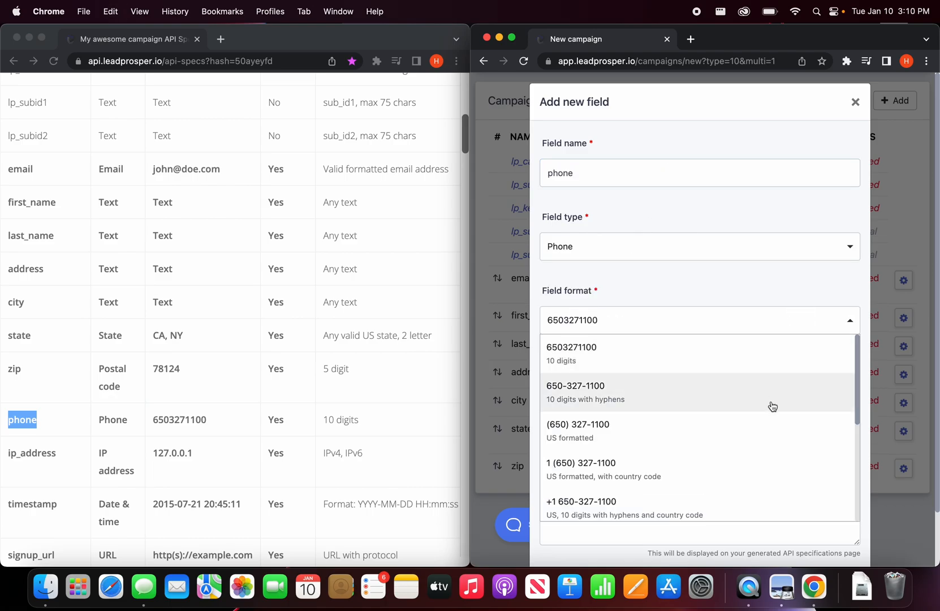
pyautogui.click(774, 356)
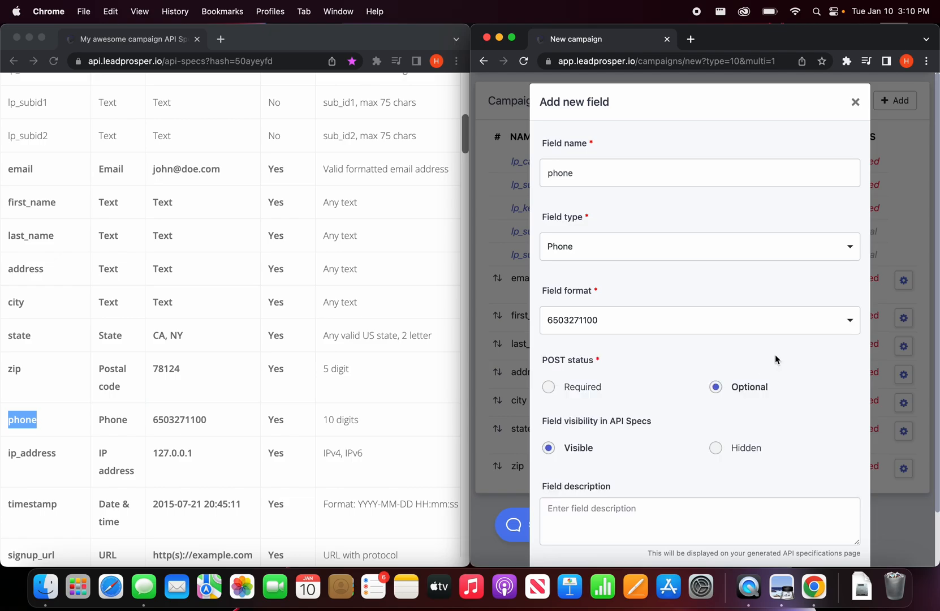
pyautogui.click(548, 387)
pyautogui.scroll(-2, 815, 525)
pyautogui.click(841, 536)
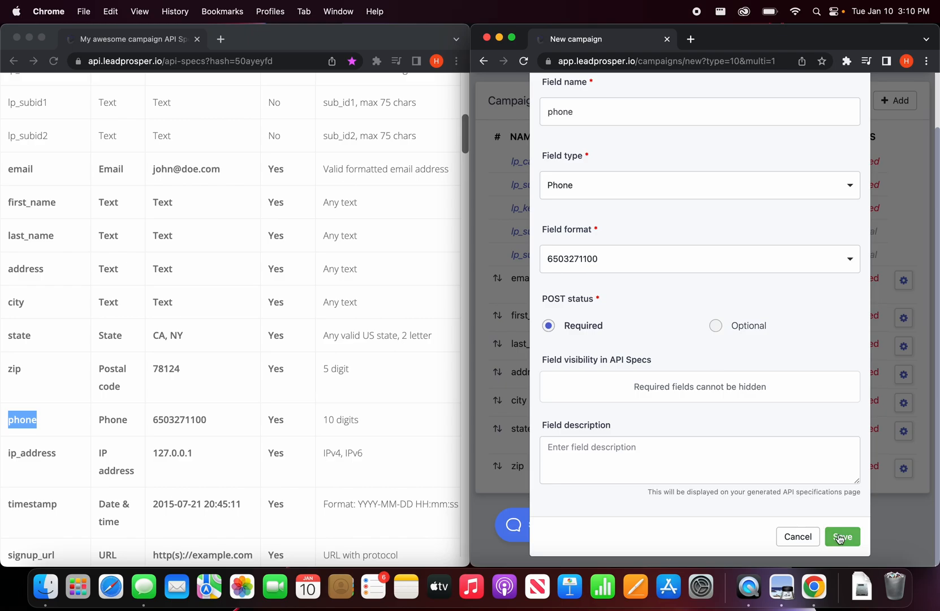
# Add a required field named ip_address from the API specs, with type IP address and format 127.0.0.1.
pyautogui.click(902, 102)
pyautogui.doubleClick(52, 454)
pyautogui.click(636, 173)
pyautogui.press('super+v')
pyautogui.click(622, 246)
pyautogui.click(588, 375)
pyautogui.click(548, 386)
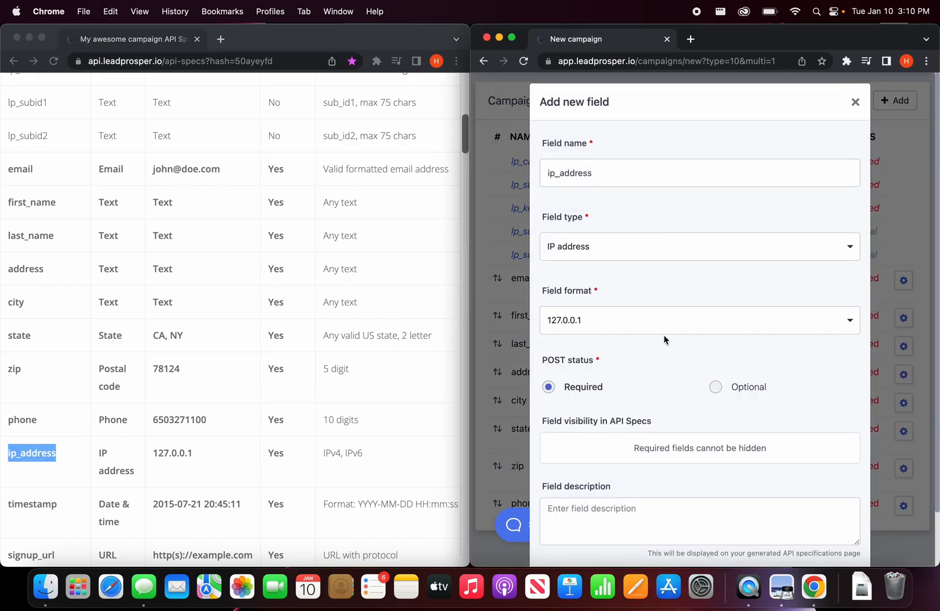
pyautogui.scroll(-2, 667, 342)
pyautogui.click(842, 536)
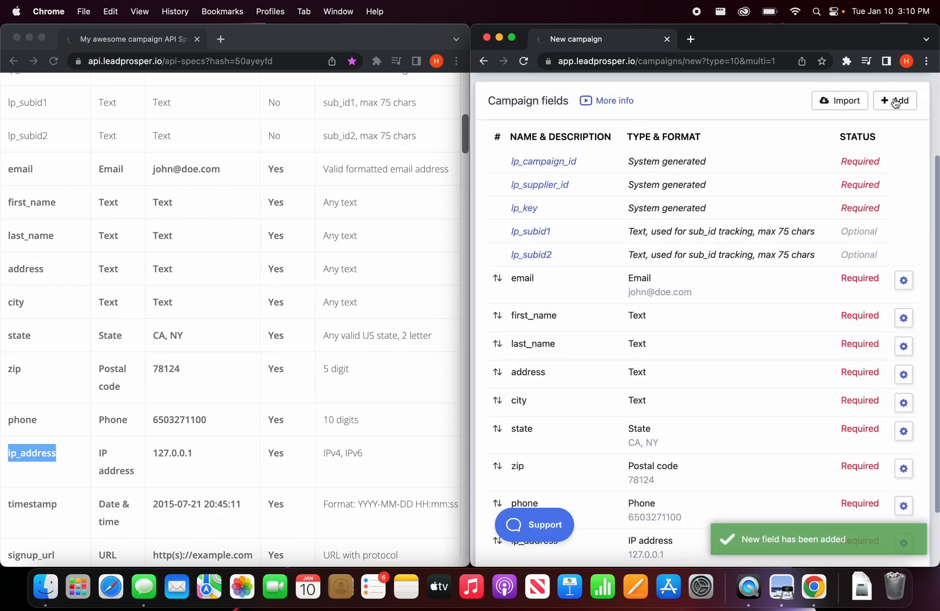
# Start a new field named timestamp from the API specs and give it the type Date & time.
pyautogui.click(902, 100)
pyautogui.doubleClick(32, 503)
pyautogui.click(632, 173)
pyautogui.press('super+v')
pyautogui.click(622, 246)
pyautogui.click(593, 321)
pyautogui.click(594, 319)
pyautogui.scroll(-1, 623, 348)
pyautogui.click(650, 455)
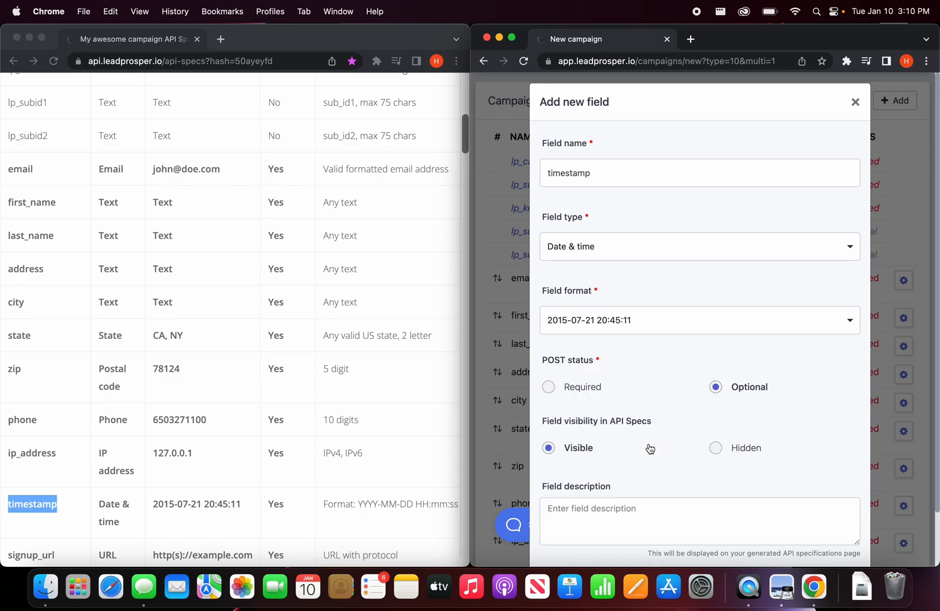
pyautogui.scroll(-1, 550, 360)
pyautogui.click(551, 359)
pyautogui.scroll(-1, 678, 441)
pyautogui.click(842, 535)
# Start a new field named signup_url from the API specs and give it the type URL.
pyautogui.scroll(-5, 304, 385)
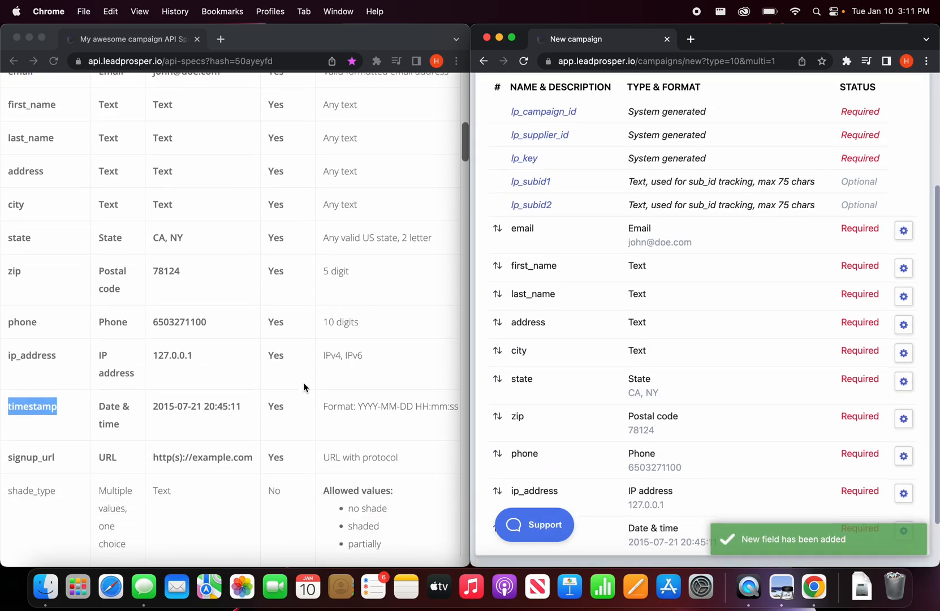
pyautogui.doubleClick(31, 306)
pyautogui.scroll(1, 885, 136)
pyautogui.click(886, 136)
pyautogui.press('super+v')
pyautogui.click(577, 248)
pyautogui.scroll(-2, 604, 394)
pyautogui.scroll(-2, 604, 394)
pyautogui.click(588, 461)
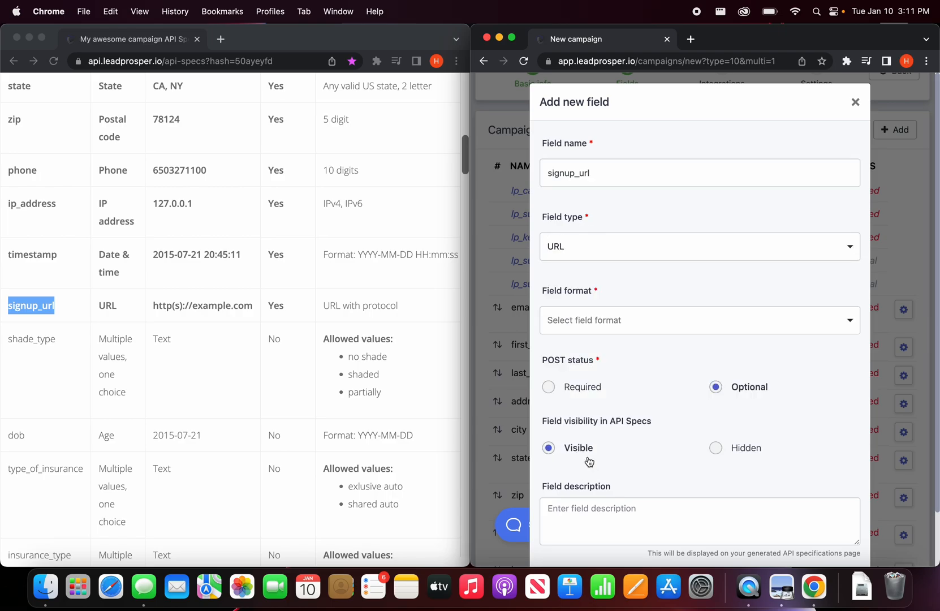
# Give the signup_url field the format http(s)://example.com, mark it as required and save it.
pyautogui.click(615, 320)
pyautogui.click(588, 347)
pyautogui.click(548, 386)
pyautogui.scroll(-3, 672, 421)
pyautogui.click(842, 537)
# Start a new field named shade_type from the API specs with the type "Multiple values, one choice".
pyautogui.click(894, 129)
pyautogui.doubleClick(32, 339)
pyautogui.press('super+c')
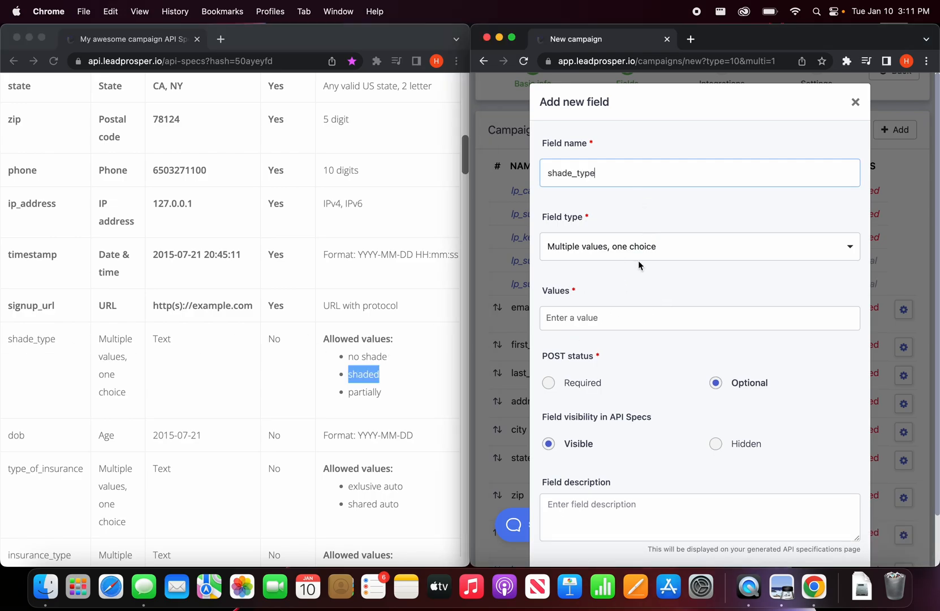
# Copy the allowed values "no shade" and "shaded" from the API specs into the shade_type field's values.
pyautogui.moveTo(349, 357); pyautogui.dragTo(387, 360)
pyautogui.press('super+c')
pyautogui.click(552, 318)
pyautogui.press('super+v')
pyautogui.doubleClick(373, 374)
pyautogui.press('super+c')
pyautogui.click(609, 320)
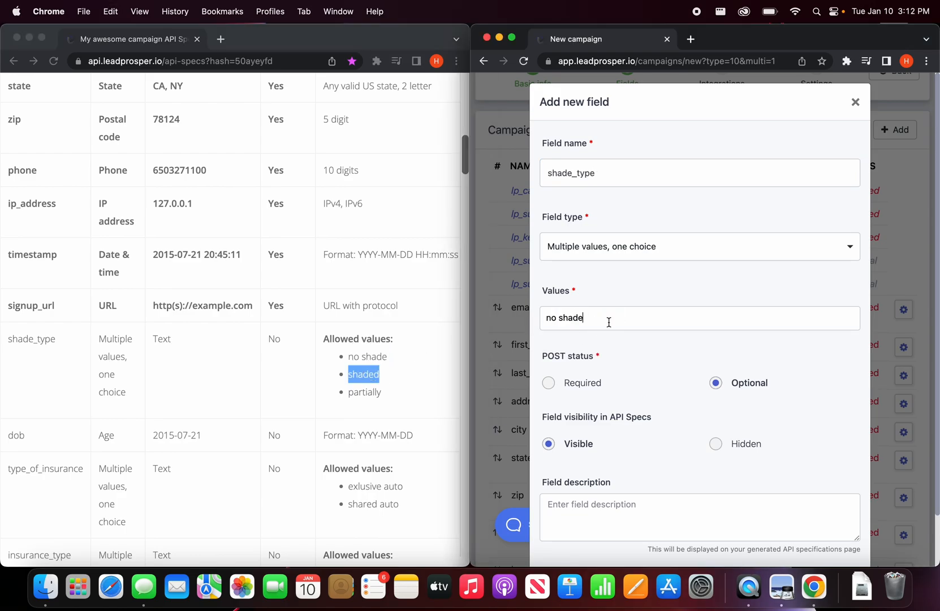
pyautogui.press('Return')
pyautogui.press('super+v')
pyautogui.press('Return')
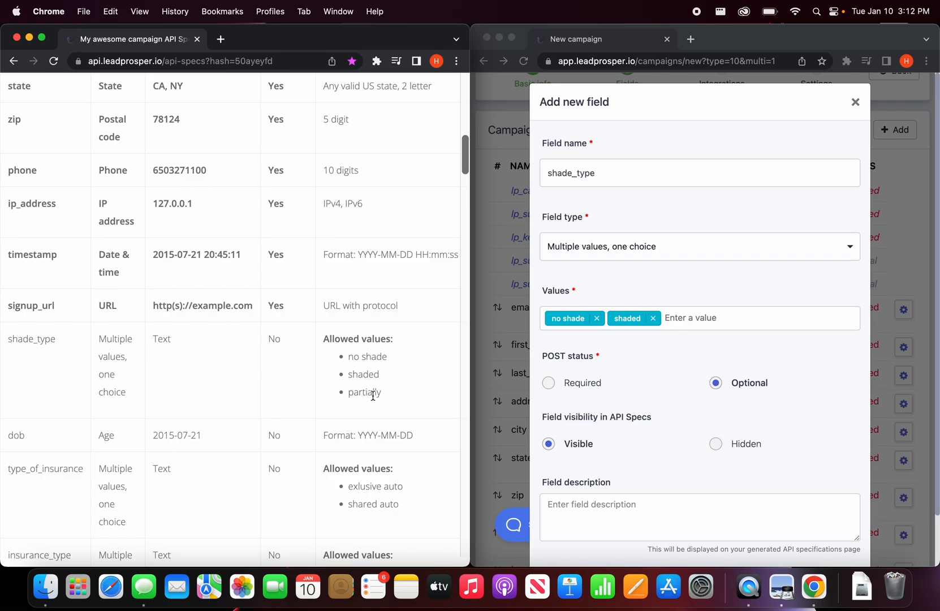
# Add the allowed value "partially" to the shade_type field and save it as an optional field.
pyautogui.doubleClick(365, 392)
pyautogui.press('super+c')
pyautogui.click(693, 317)
pyautogui.press('super+v')
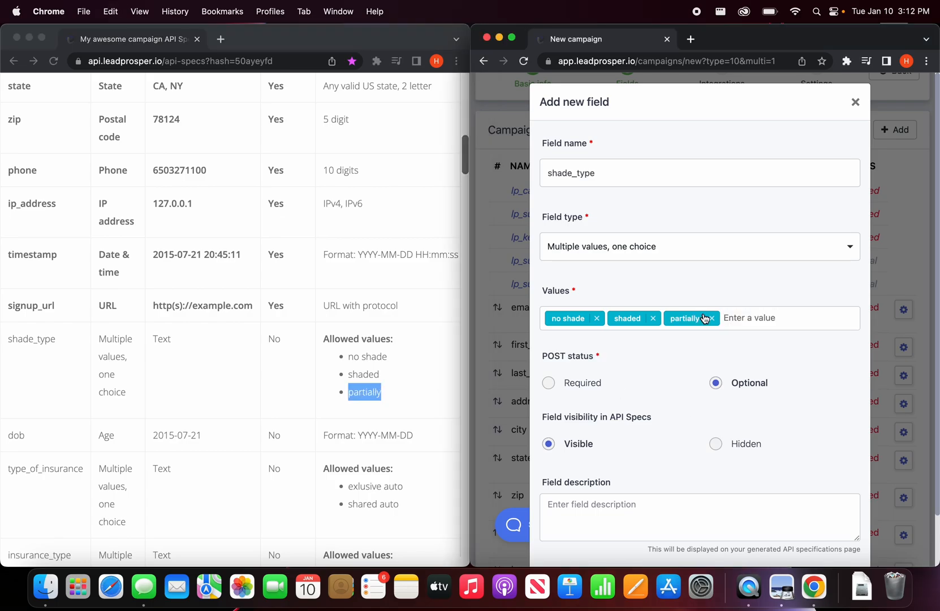
pyautogui.press('Return')
pyautogui.scroll(-2, 704, 396)
pyautogui.click(841, 535)
# Start a new field named date_of_booking from the API specs and give it the type Date & time.
pyautogui.scroll(-3, 337, 419)
pyautogui.scroll(-5, 338, 420)
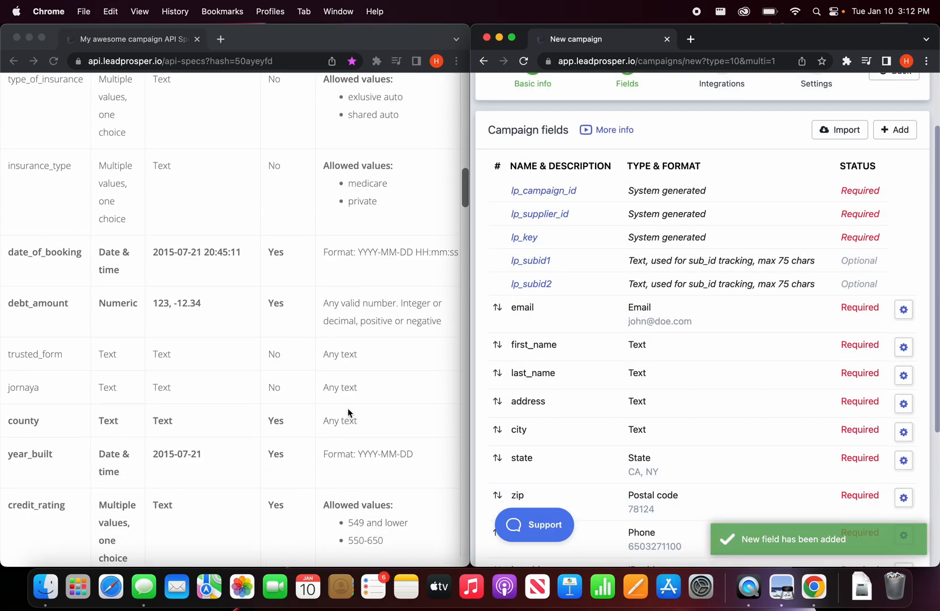
pyautogui.doubleClick(70, 191)
pyautogui.click(894, 129)
pyautogui.click(687, 170)
pyautogui.press('super+v')
pyautogui.click(615, 247)
pyautogui.click(595, 319)
pyautogui.click(595, 318)
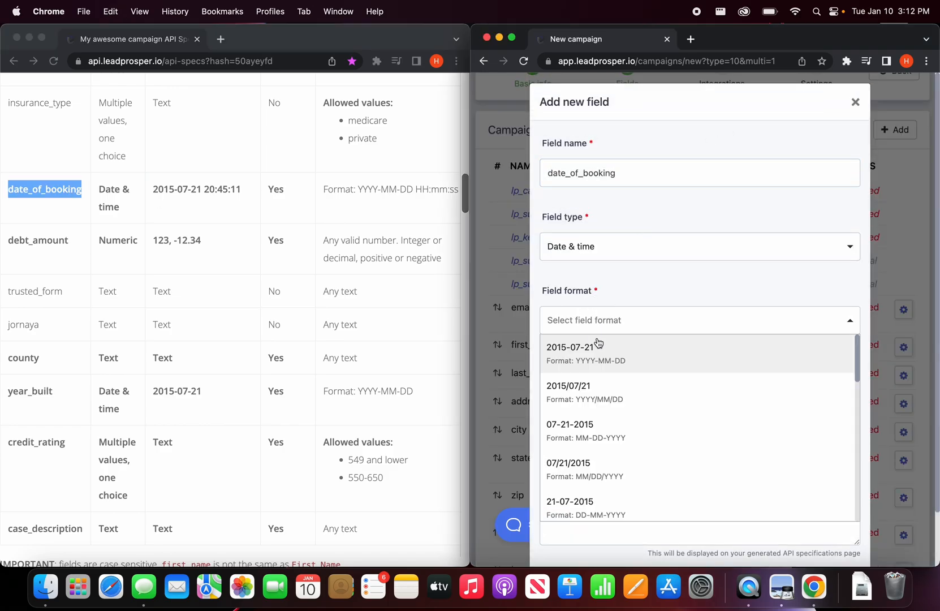
pyautogui.scroll(-2, 632, 425)
pyautogui.click(629, 455)
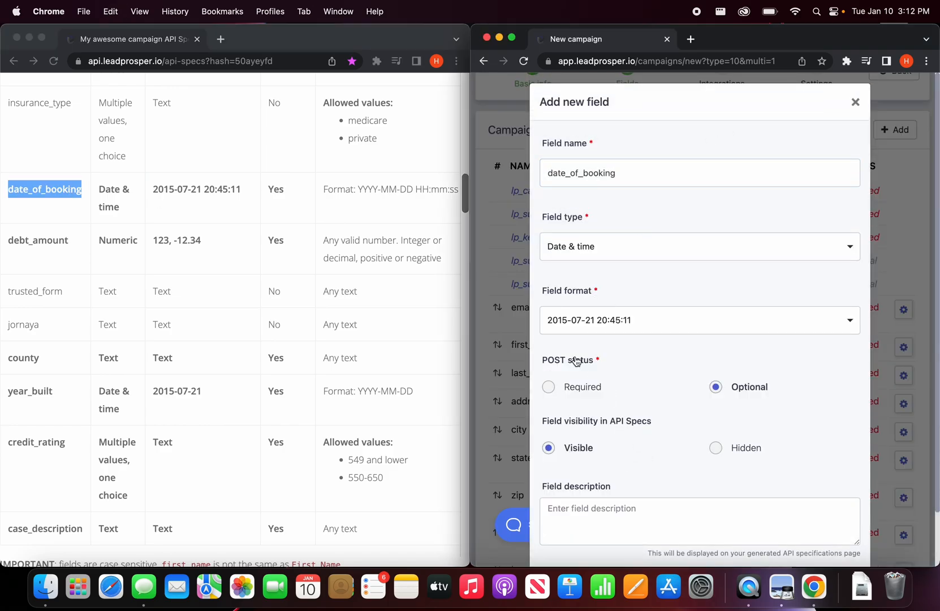
pyautogui.click(548, 387)
pyautogui.scroll(-2, 707, 481)
pyautogui.click(841, 539)
# Add a required field named debt_amount from the API specs, with type Numeric and format "123, -12.34".
pyautogui.doubleClick(38, 240)
pyautogui.press('super+c')
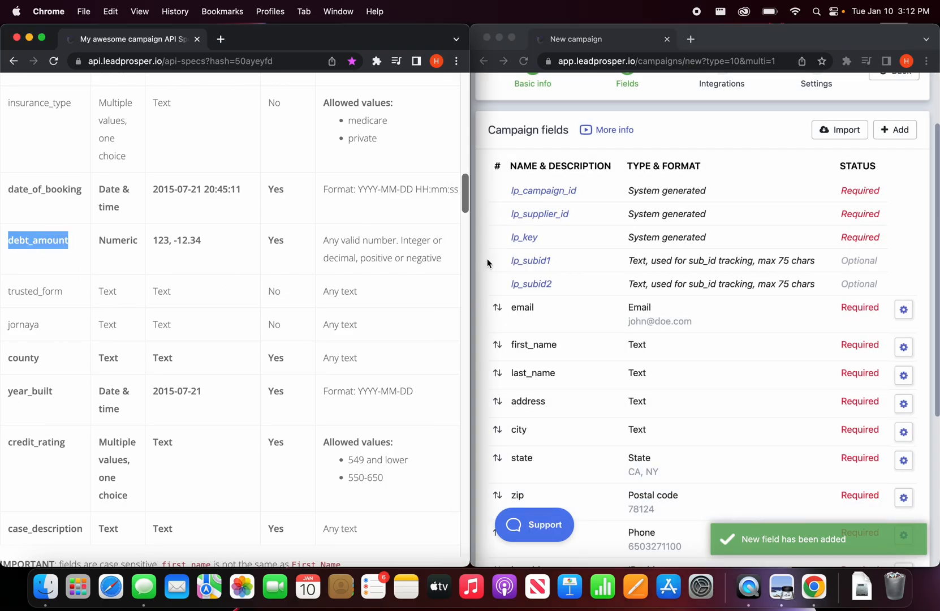
pyautogui.click(895, 129)
pyautogui.click(711, 173)
pyautogui.press('super+v')
pyautogui.click(634, 258)
pyautogui.click(612, 426)
pyautogui.click(548, 387)
pyautogui.scroll(-2, 707, 480)
pyautogui.click(842, 540)
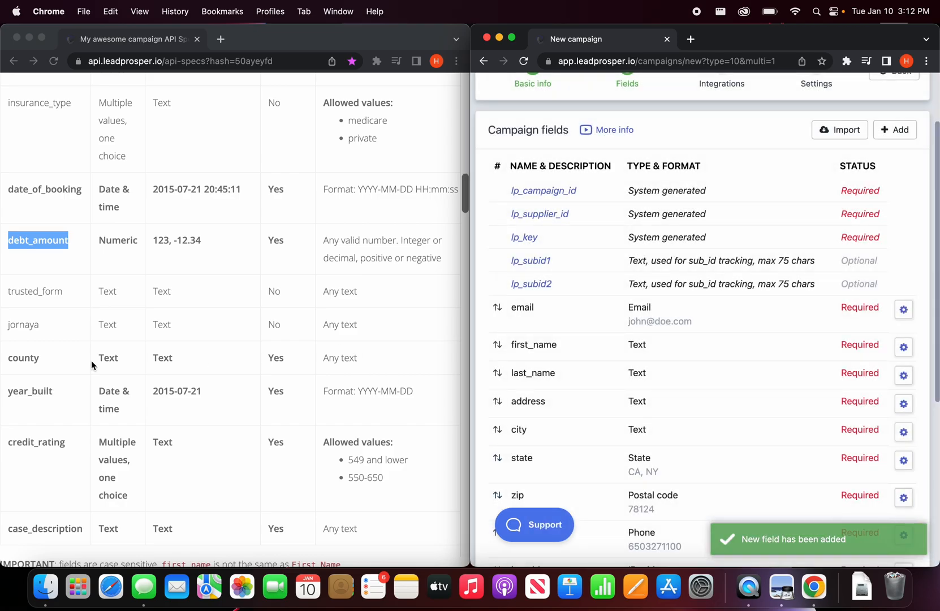
# Add a required field named county from the API specs, with type Text.
pyautogui.doubleClick(23, 357)
pyautogui.click(889, 130)
pyautogui.press('cmd+v')
pyautogui.click(636, 246)
pyautogui.click(635, 246)
pyautogui.click(548, 387)
pyautogui.scroll(-2, 821, 393)
pyautogui.click(842, 536)
# Add a required field named year_built from the API specs, with type Date & time and format 2015-07-21.
pyautogui.click(34, 390)
pyautogui.doubleClick(30, 391)
pyautogui.click(893, 137)
pyautogui.press('cmd+v')
pyautogui.click(571, 252)
pyautogui.click(576, 328)
pyautogui.click(601, 336)
pyautogui.click(601, 350)
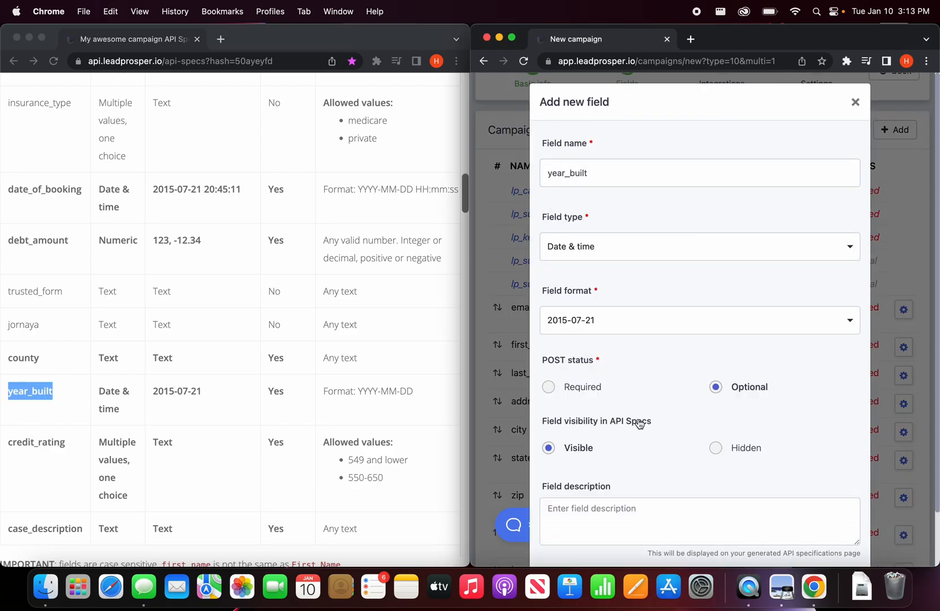
pyautogui.click(546, 380)
pyautogui.scroll(-2, 679, 424)
pyautogui.click(845, 535)
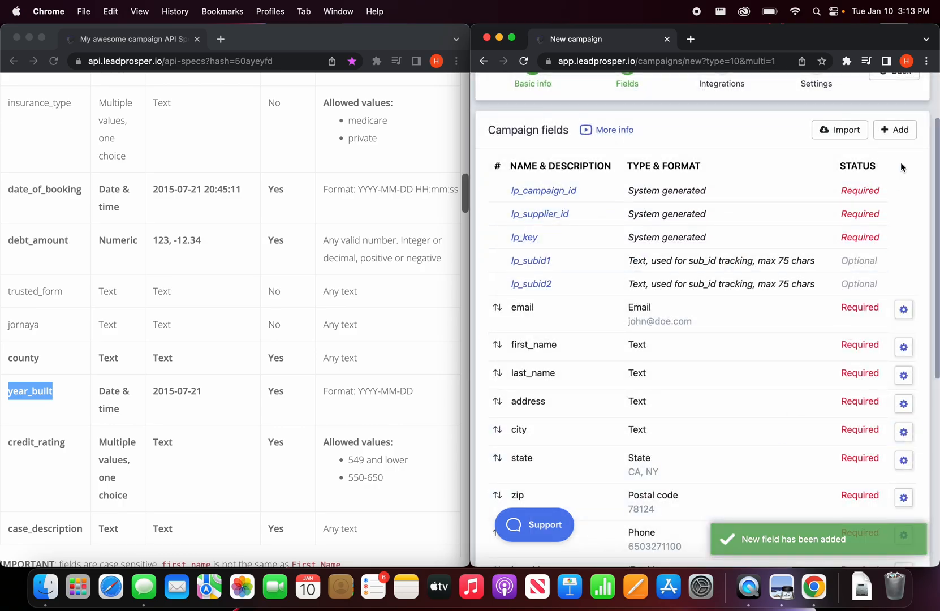
# Start a new field named credit_rating from the API specs with the type "Multiple values, one choice".
pyautogui.click(895, 129)
pyautogui.doubleClick(36, 443)
pyautogui.click(661, 178)
pyautogui.press('cmd+v')
pyautogui.click(571, 246)
pyautogui.click(599, 401)
# Copy the allowed values "549 and lower" and "550-650" from the API specs into the credit_rating field's values.
pyautogui.click(351, 463)
pyautogui.tripleClick(351, 463)
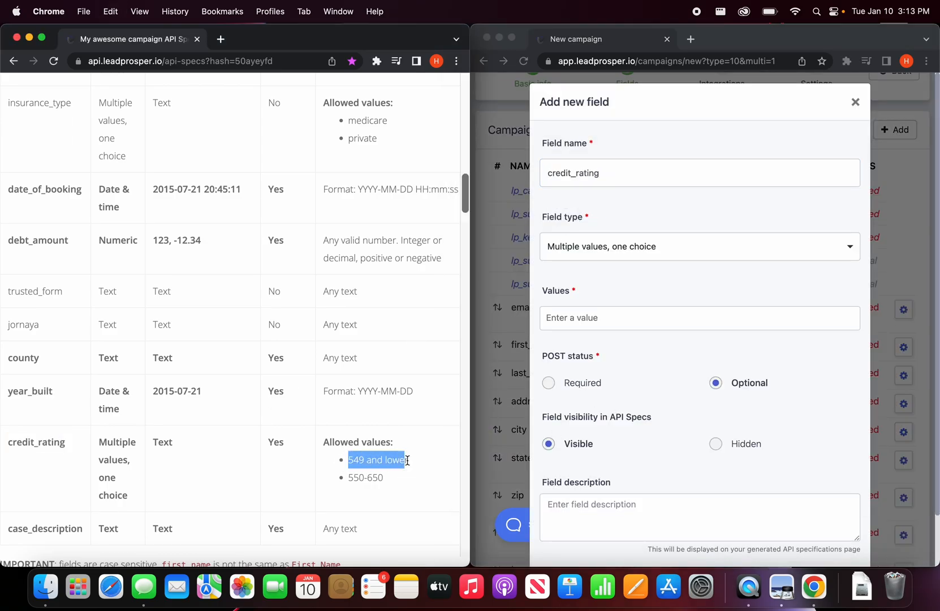
pyautogui.click(642, 316)
pyautogui.press('cmd+v')
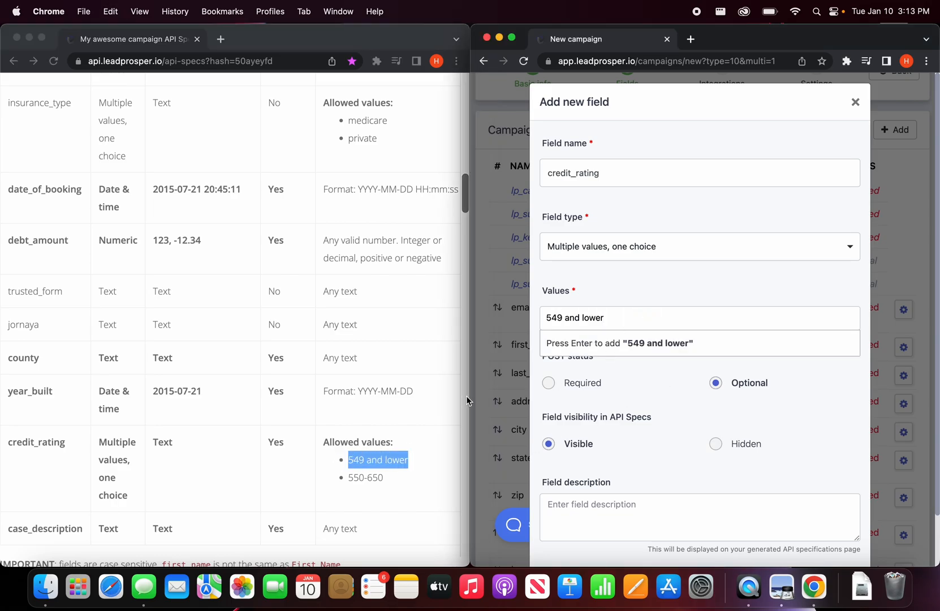
pyautogui.press('Return')
pyautogui.tripleClick(366, 477)
pyautogui.click(648, 319)
pyautogui.press('cmd+v')
pyautogui.press('Return')
# Mark the credit_rating field as required and save it.
pyautogui.click(666, 396)
pyautogui.scroll(-2, 666, 400)
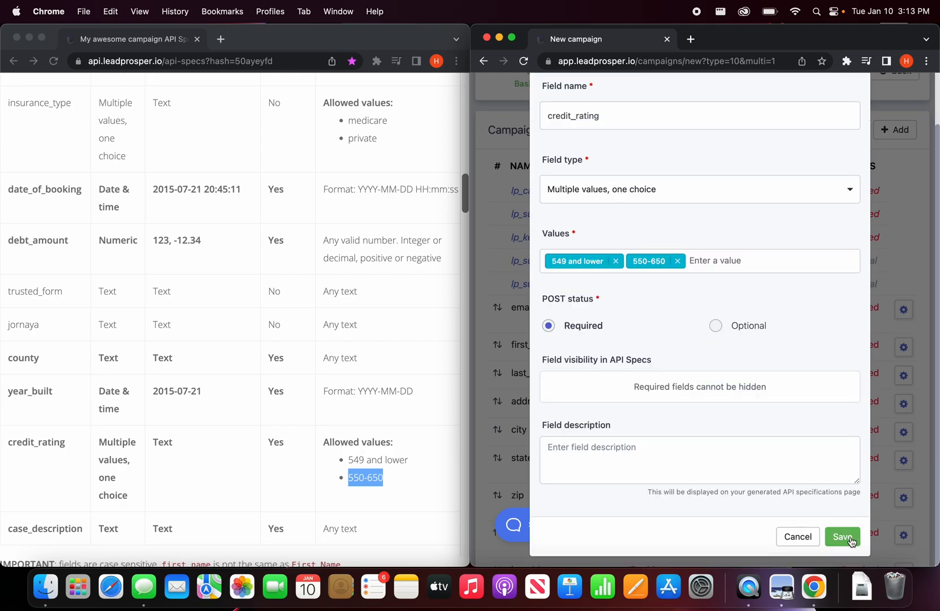
pyautogui.click(842, 535)
# Add a required field named case_description from the API specs, with type and format Text.
pyautogui.scroll(-1, 76, 526)
pyautogui.doubleClick(62, 508)
pyautogui.click(895, 130)
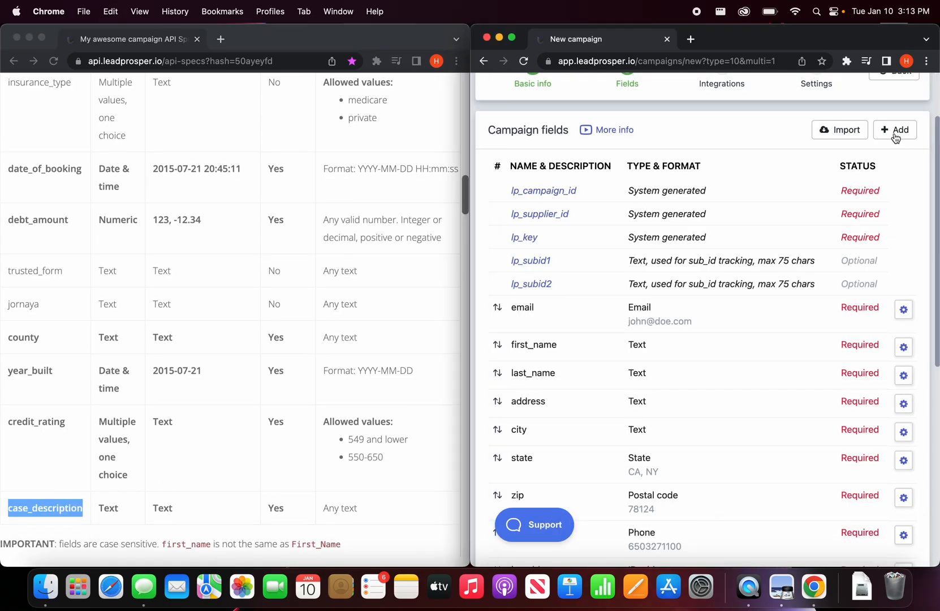
pyautogui.click(619, 174)
pyautogui.press('cmd+v')
pyautogui.click(549, 386)
pyautogui.scroll(-2, 707, 470)
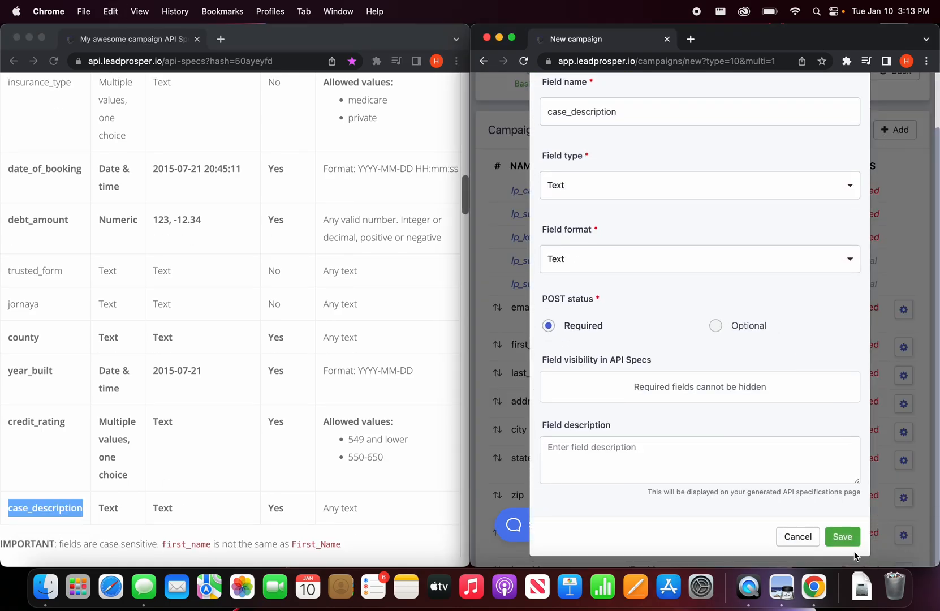
pyautogui.click(842, 537)
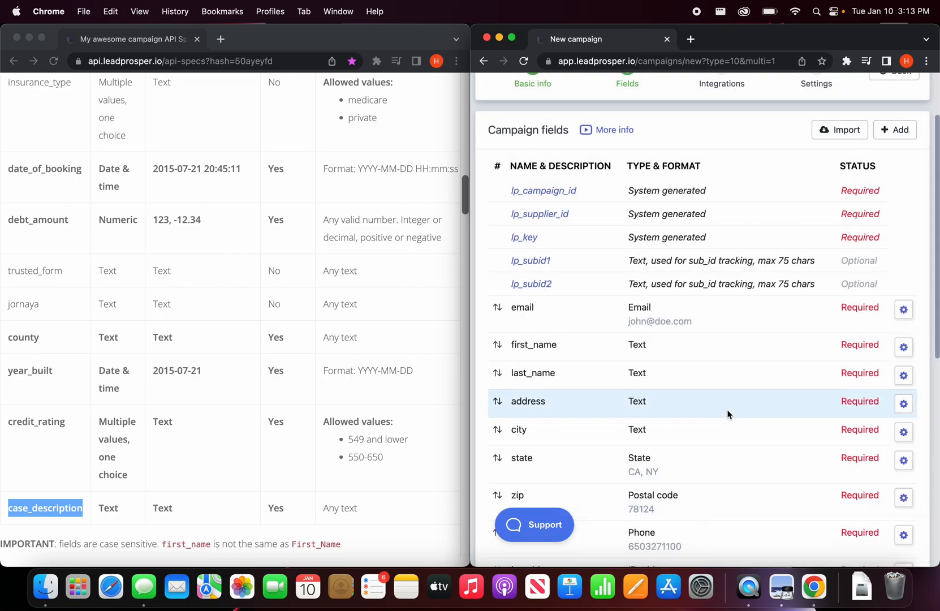
# Complete the campaign fields stage and go on to the settings without configuring any third-party integration.
pyautogui.scroll(-7, 802, 390)
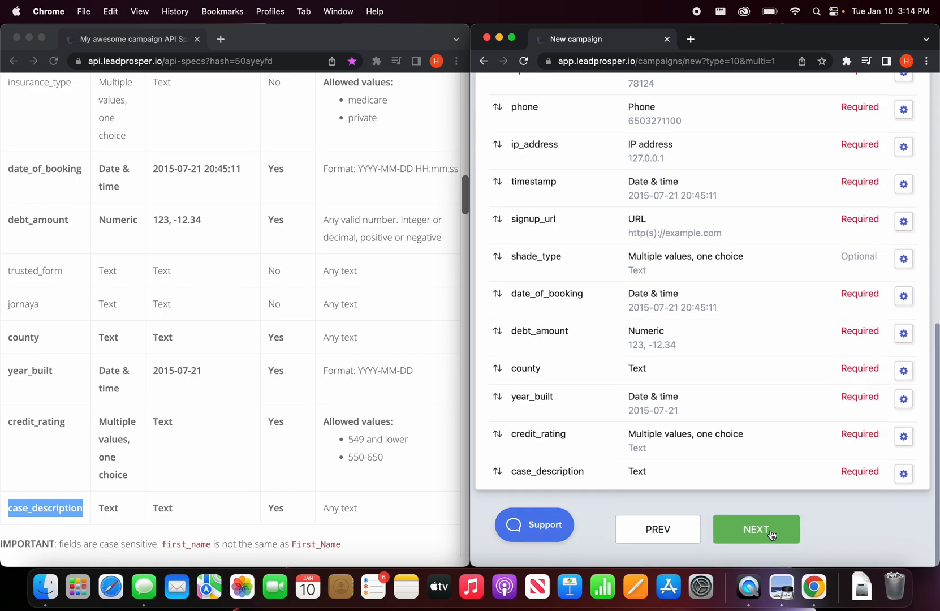
pyautogui.click(770, 537)
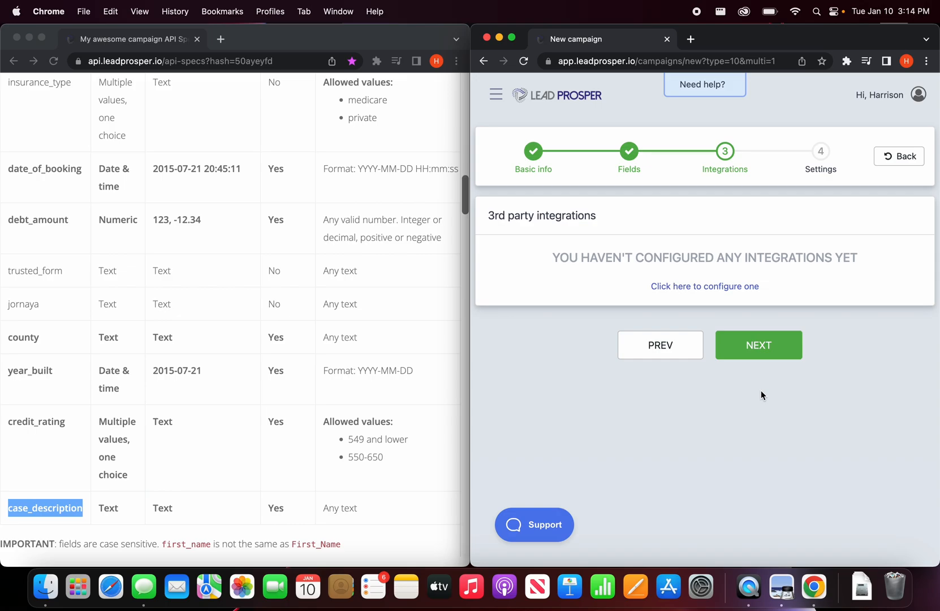
pyautogui.click(799, 343)
# Set the Dupe Checker to check the phone and email fields and require all fields to match.
pyautogui.scroll(-4, 709, 312)
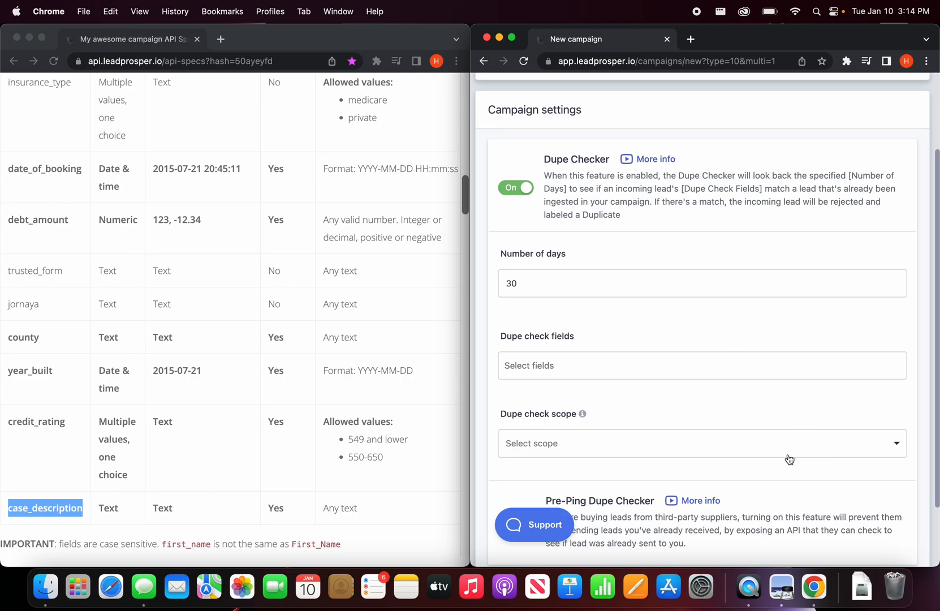
pyautogui.click(567, 368)
pyautogui.write('phone')
pyautogui.press('Return')
pyautogui.write('email')
pyautogui.press('Return')
pyautogui.scroll(-2, 646, 372)
pyautogui.click(646, 373)
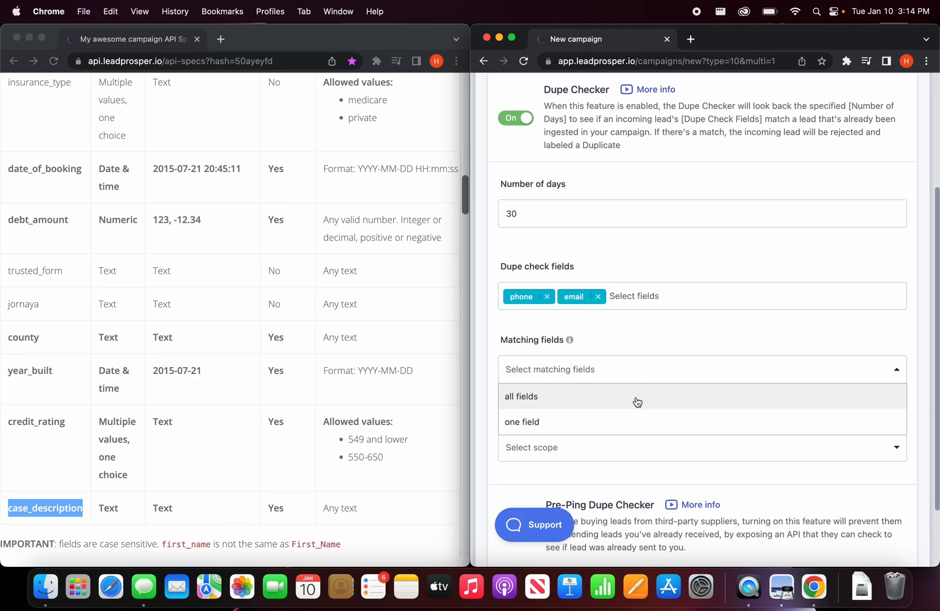
pyautogui.click(634, 400)
# Set the dupe check to 90 days at buyer level and finish creating the campaign.
pyautogui.doubleClick(549, 224)
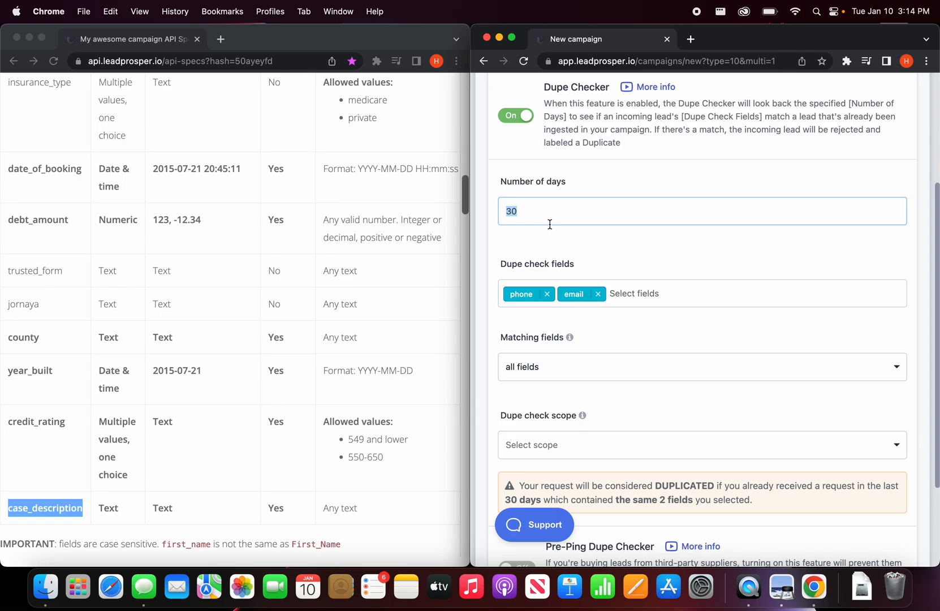
pyautogui.press('BackSpace')
pyautogui.write('90')
pyautogui.click(636, 445)
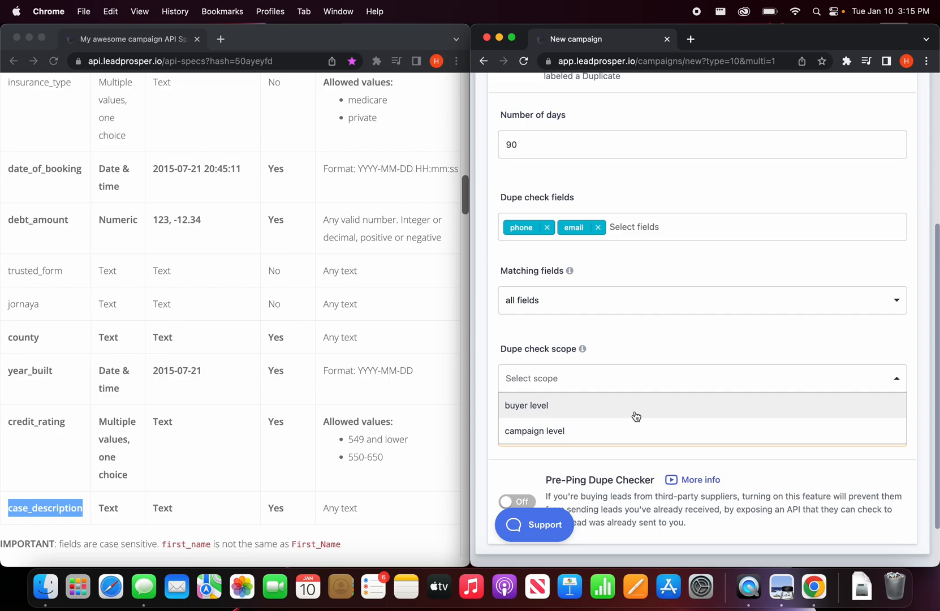
pyautogui.click(635, 411)
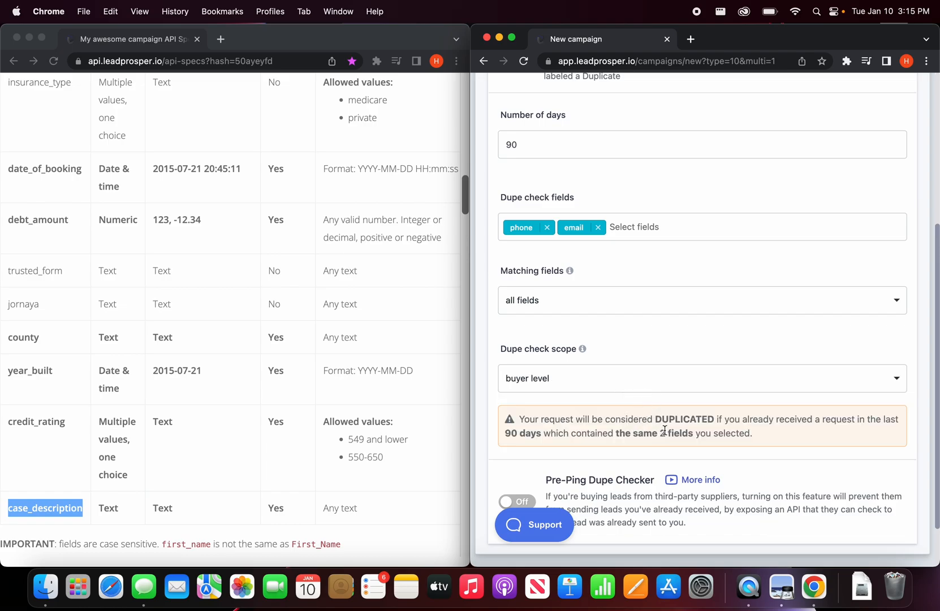
pyautogui.scroll(-2, 664, 429)
pyautogui.click(755, 527)
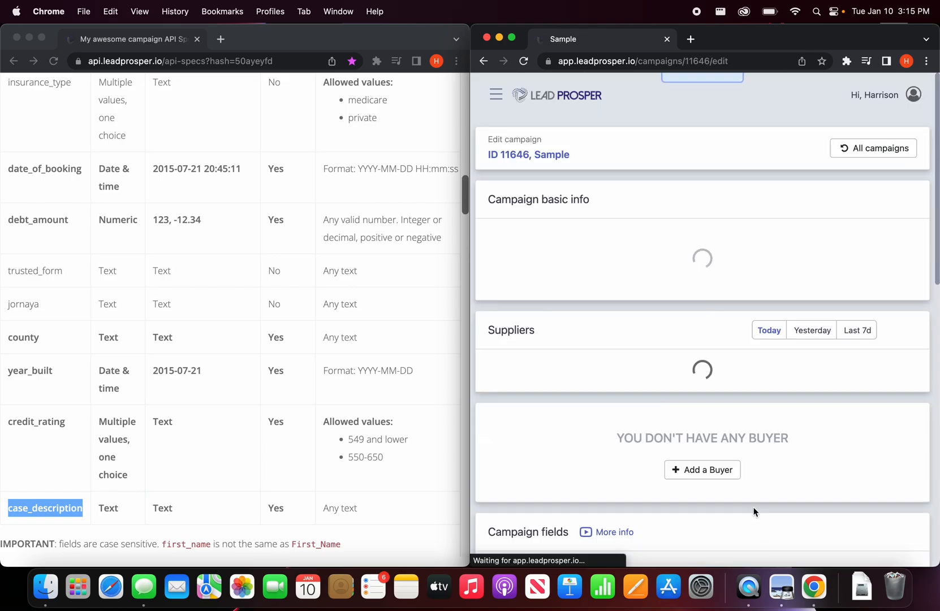
# Add Supplier 1 as a supplier of the Sample campaign and continue to its cap settings.
pyautogui.click(676, 334)
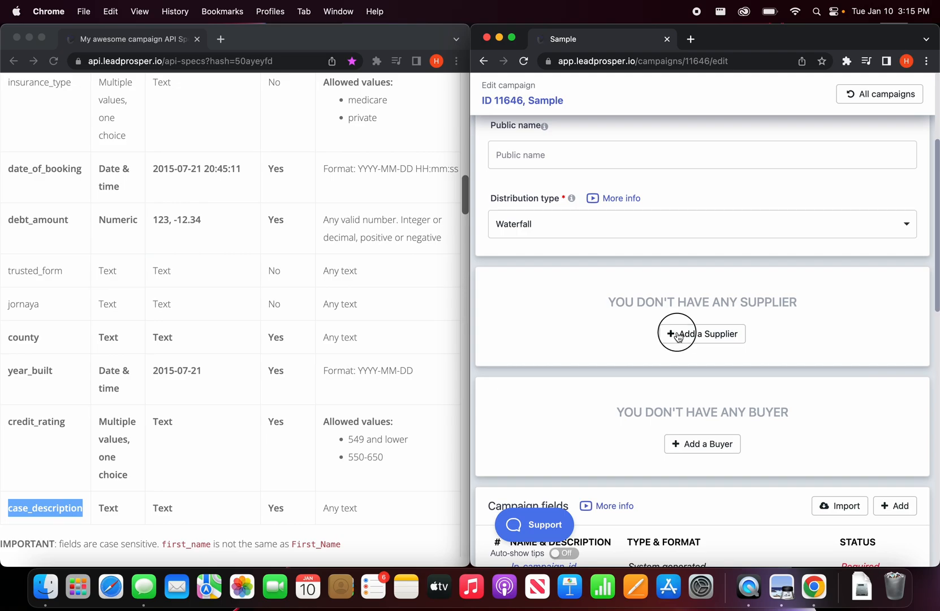
pyautogui.click(681, 286)
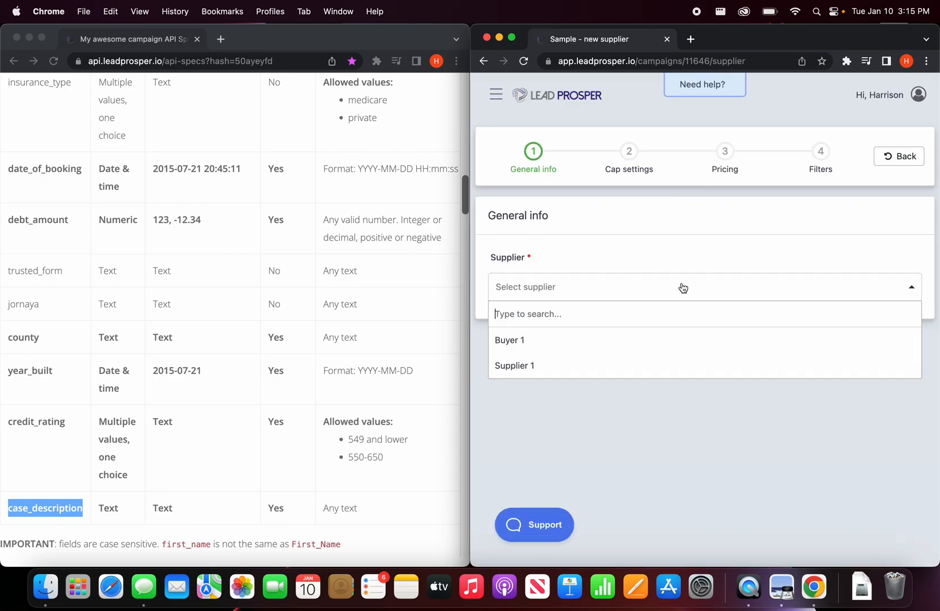
pyautogui.click(676, 365)
pyautogui.click(739, 365)
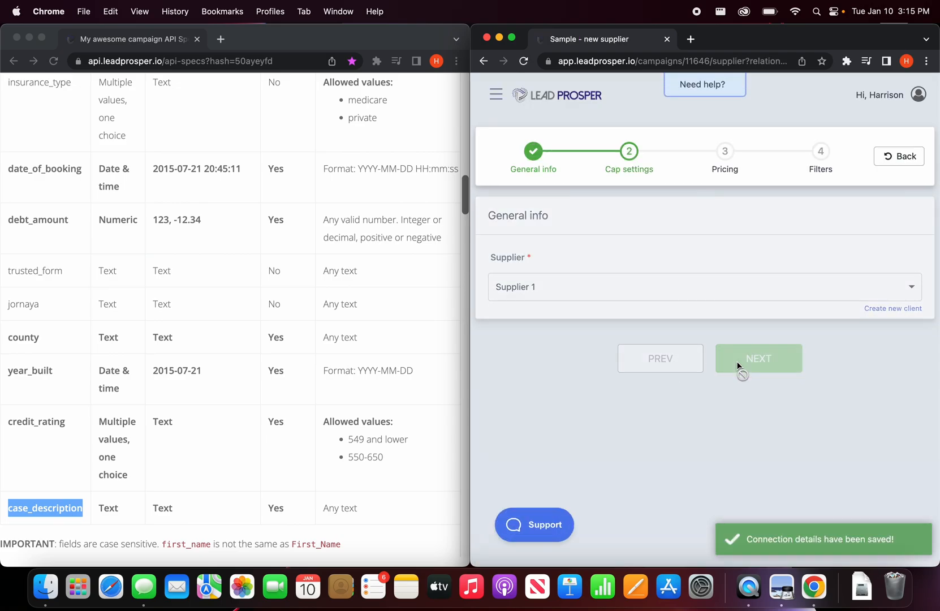
# Enable specific day caps in the supplier's cap settings.
pyautogui.scroll(-3, 616, 342)
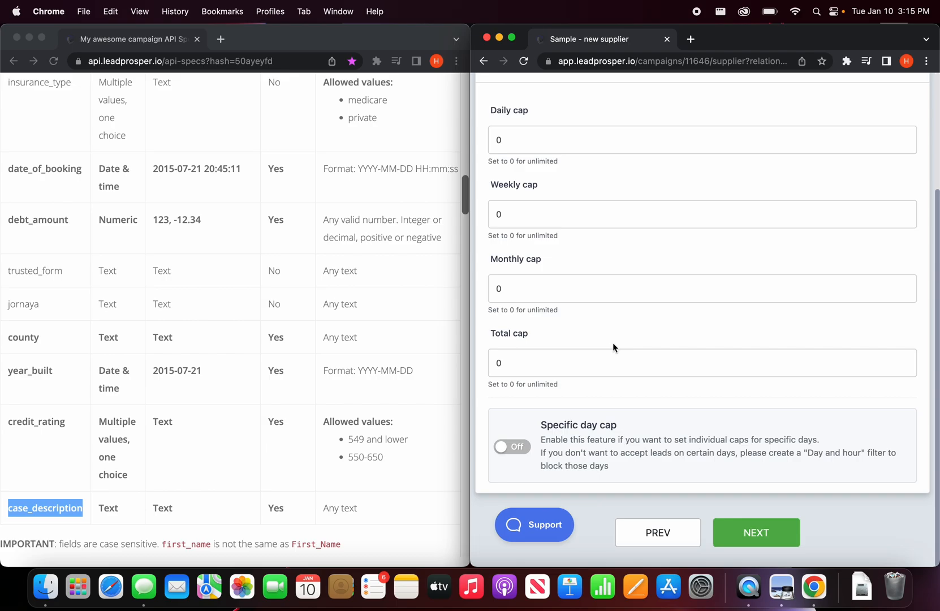
pyautogui.click(509, 446)
pyautogui.scroll(-5, 743, 362)
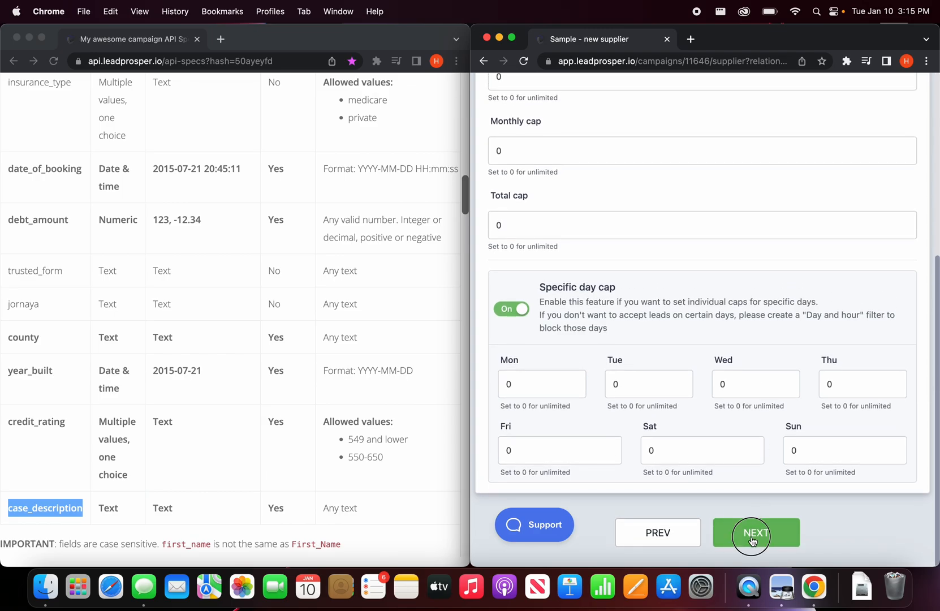
# Continue from the supplier's cap settings to pricing and set the default buy price to $25.
pyautogui.click(754, 532)
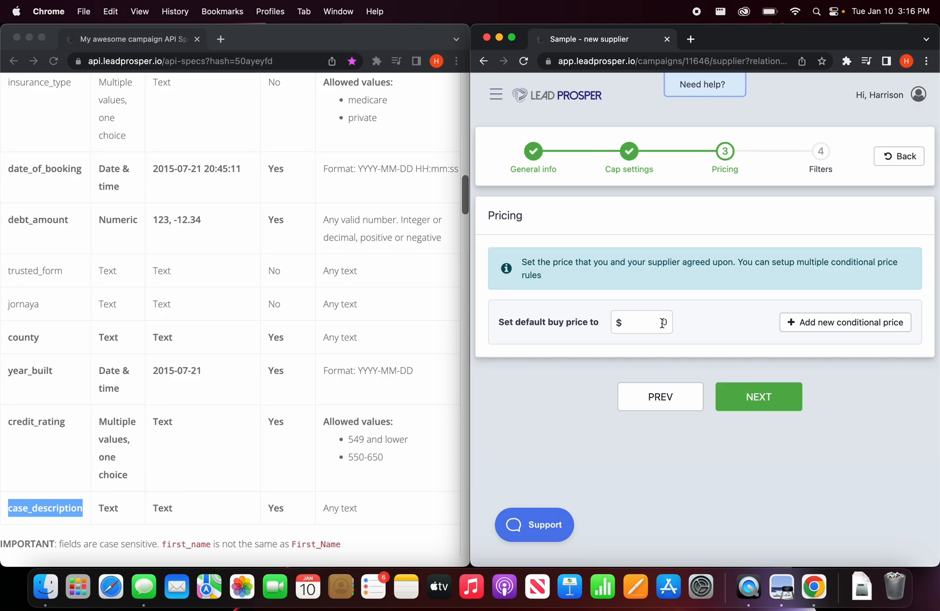
pyautogui.click(659, 321)
pyautogui.write('25')
# Add a conditional price of $35 for leads whose state field equals TX, and continue to the supplier's filters.
pyautogui.click(796, 325)
pyautogui.click(695, 378)
pyautogui.write('35')
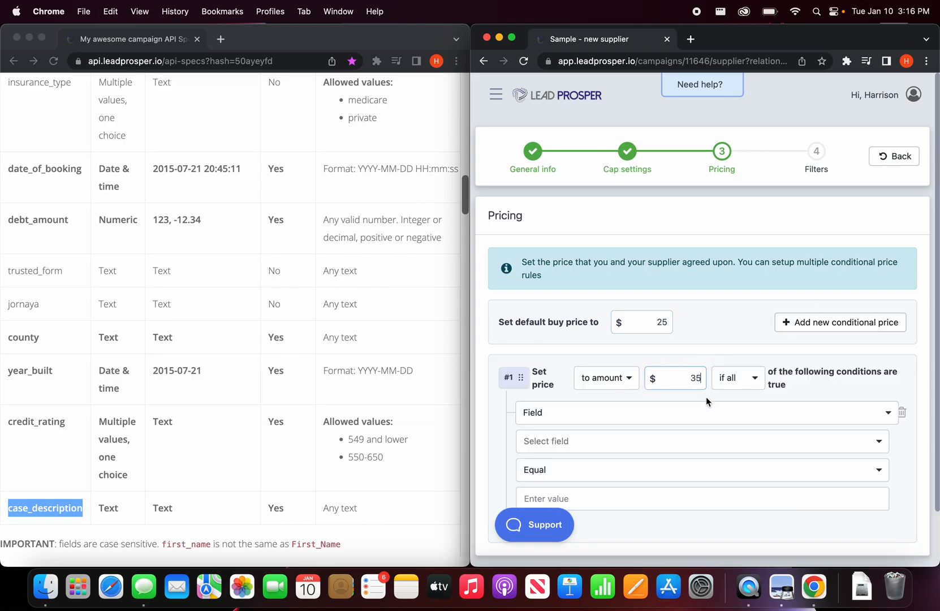
pyautogui.click(652, 449)
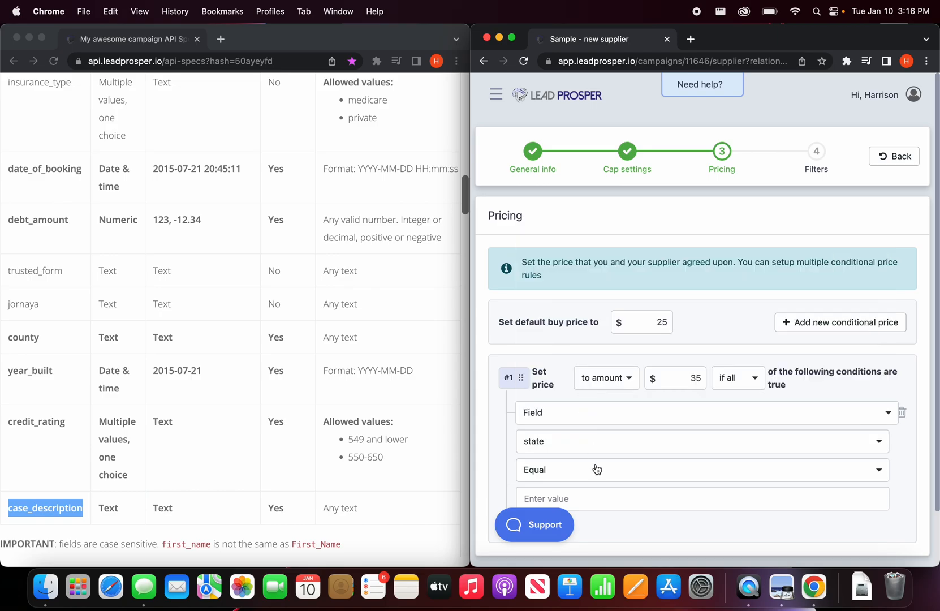
pyautogui.click(598, 496)
pyautogui.write('TX')
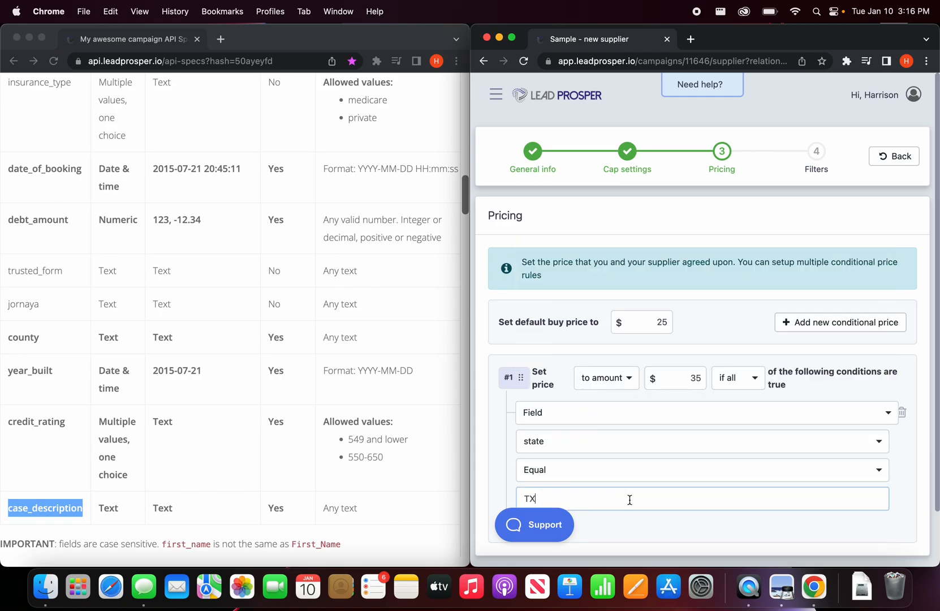
pyautogui.scroll(-2, 797, 478)
pyautogui.click(758, 532)
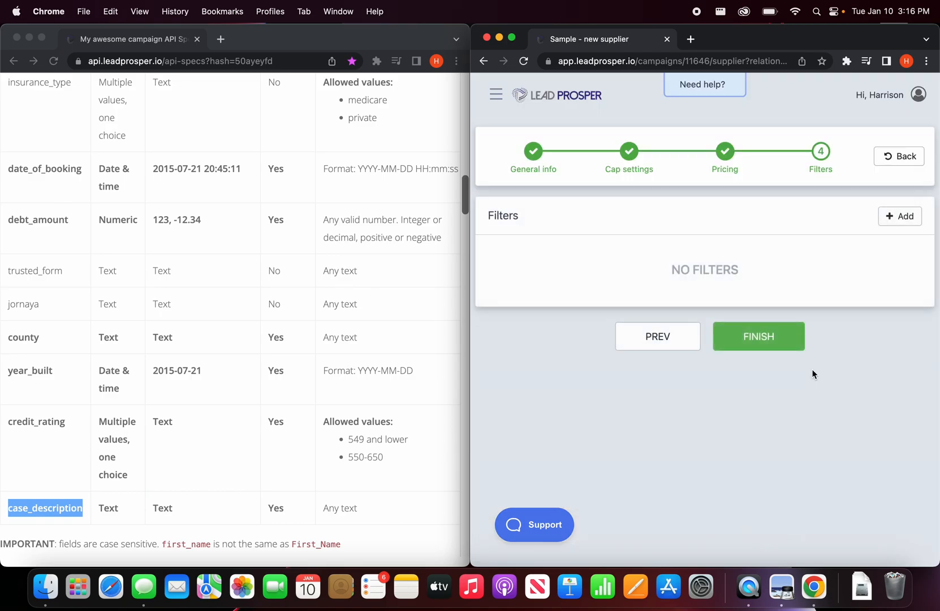
# Start a new supplier filter on the state field.
pyautogui.click(890, 219)
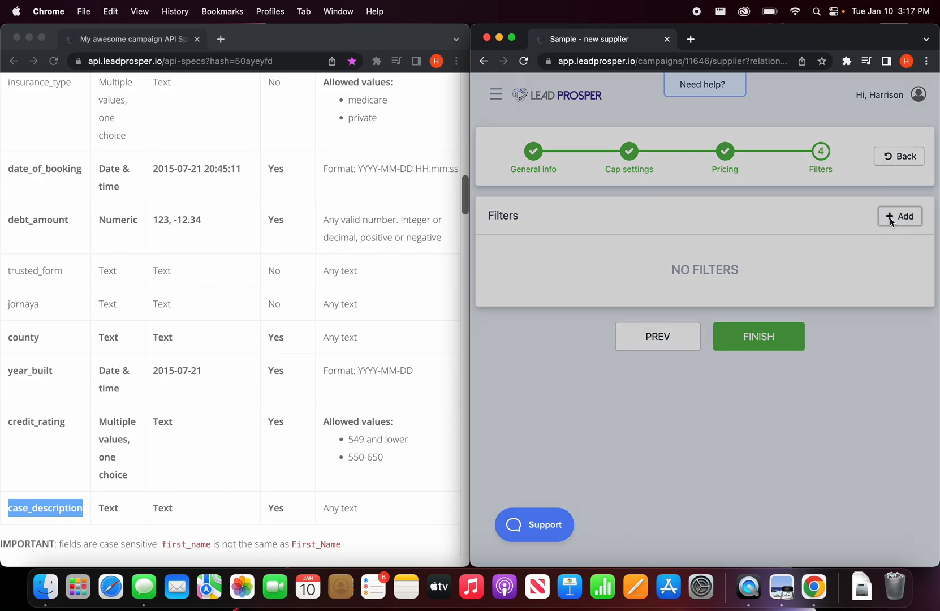
pyautogui.click(768, 350)
pyautogui.scroll(-5, 713, 306)
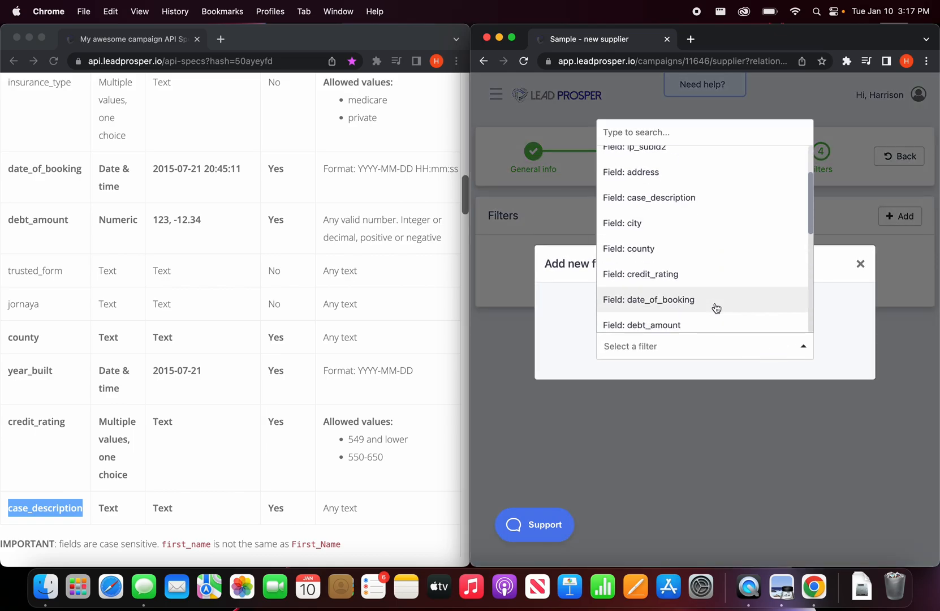
pyautogui.scroll(-2, 713, 301)
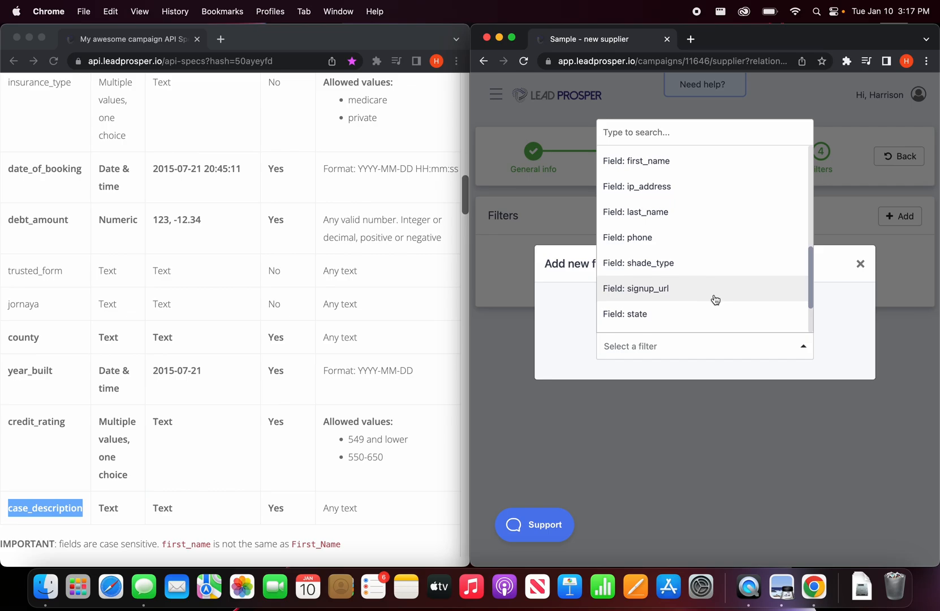
pyautogui.click(707, 312)
# Set the state filter to allow exact matches for NJ and NY in the United States, and save it.
pyautogui.click(665, 323)
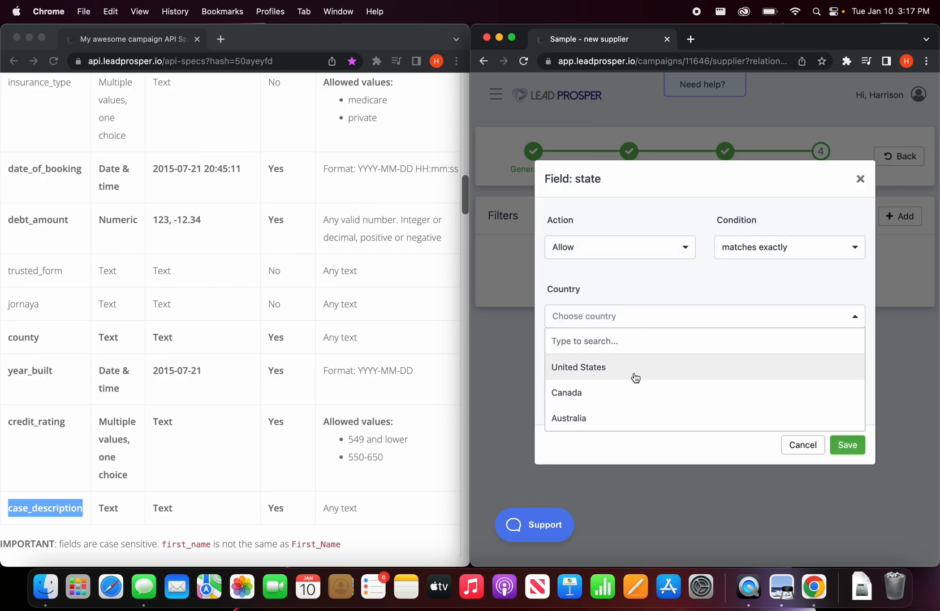
pyautogui.click(636, 376)
pyautogui.click(628, 383)
pyautogui.write('new')
pyautogui.click(629, 365)
pyautogui.write('n')
pyautogui.click(644, 275)
pyautogui.click(839, 444)
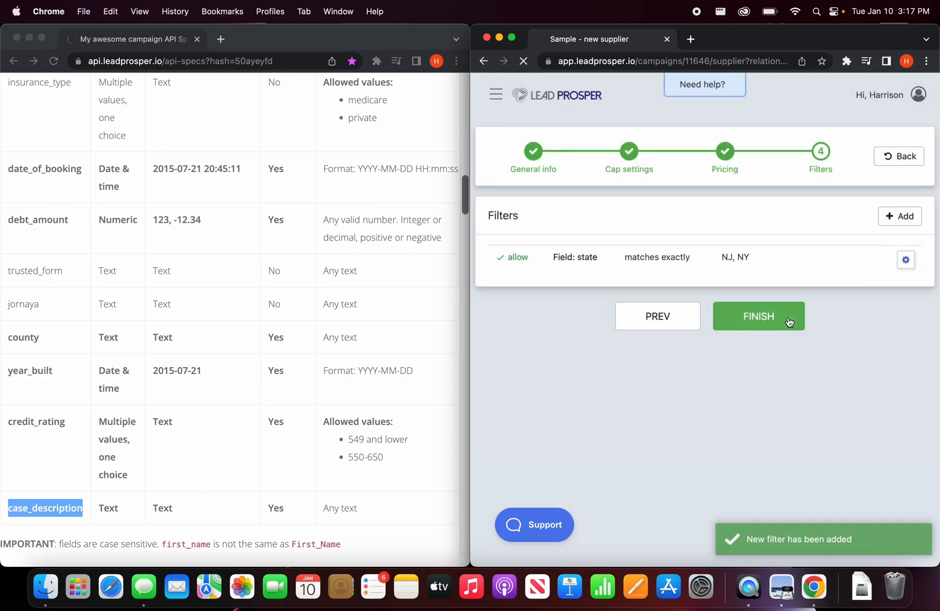
# Finish the supplier setup and start adding a new buyer from the clients.
pyautogui.click(787, 312)
pyautogui.scroll(-6, 710, 324)
pyautogui.click(699, 338)
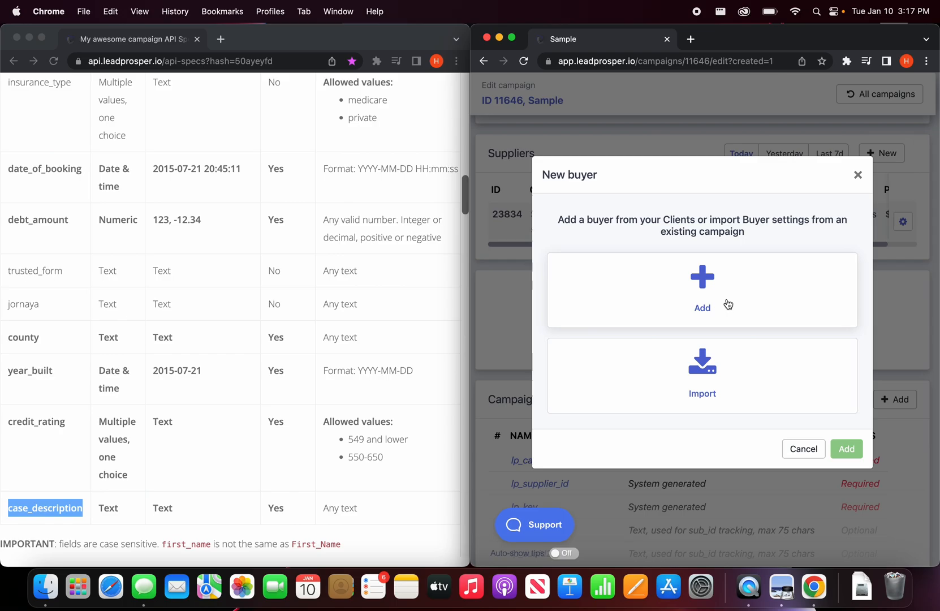
pyautogui.click(728, 304)
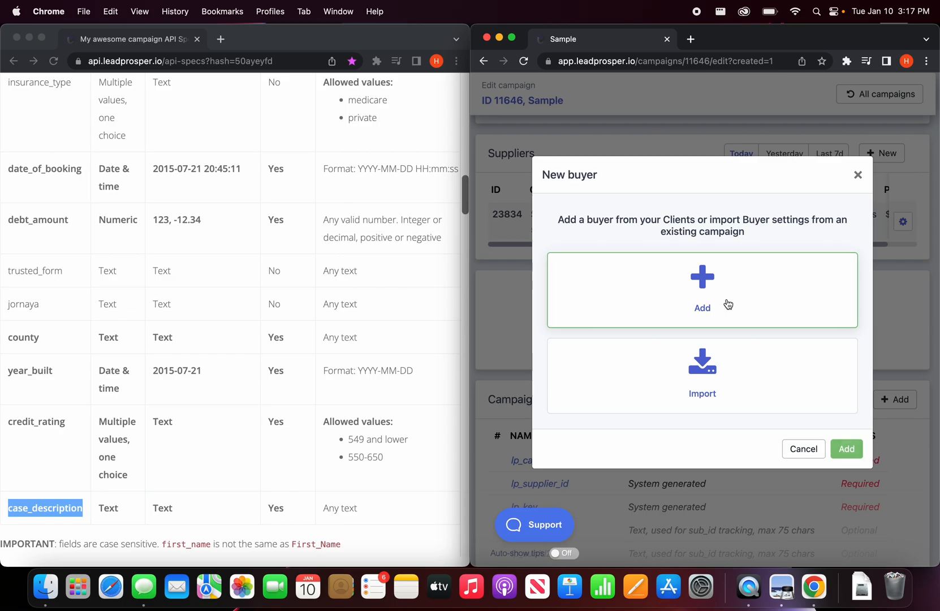
pyautogui.click(845, 448)
# Choose the buyer's client and continue through cap settings, pricing and filters with their defaults to the real-time action.
pyautogui.click(734, 292)
pyautogui.click(718, 337)
pyautogui.click(752, 358)
pyautogui.scroll(-4, 784, 388)
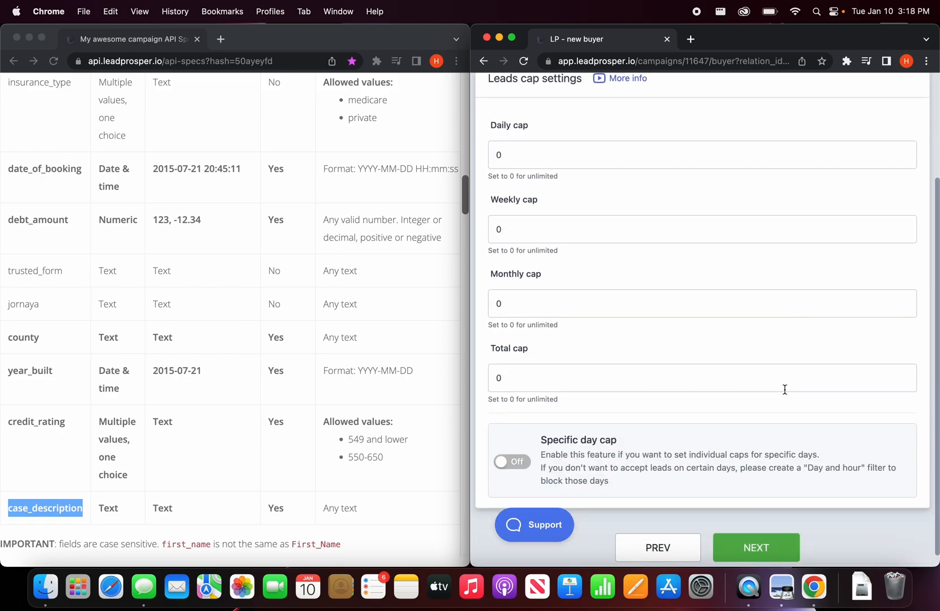
pyautogui.scroll(-1, 784, 389)
pyautogui.click(755, 535)
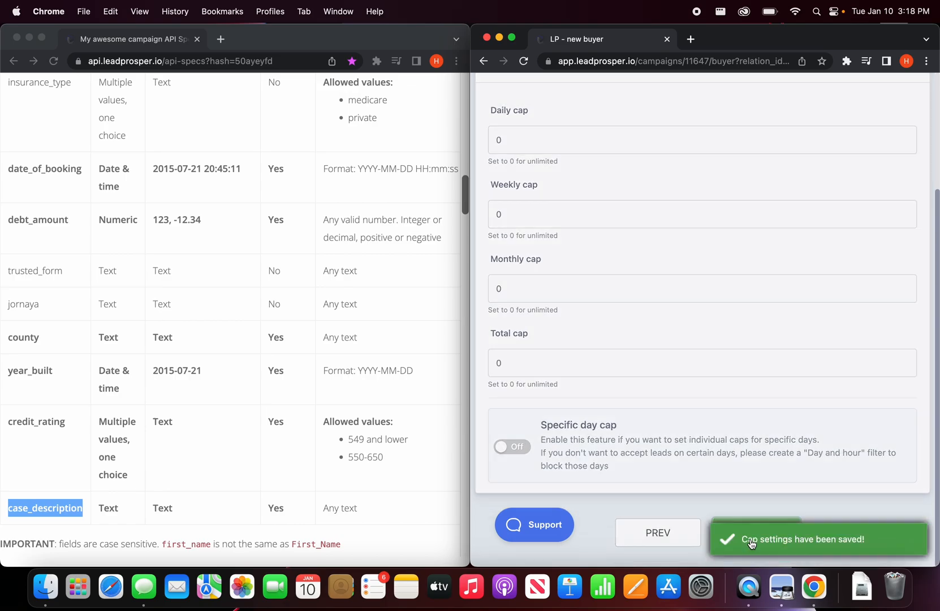
pyautogui.click(769, 406)
pyautogui.click(767, 342)
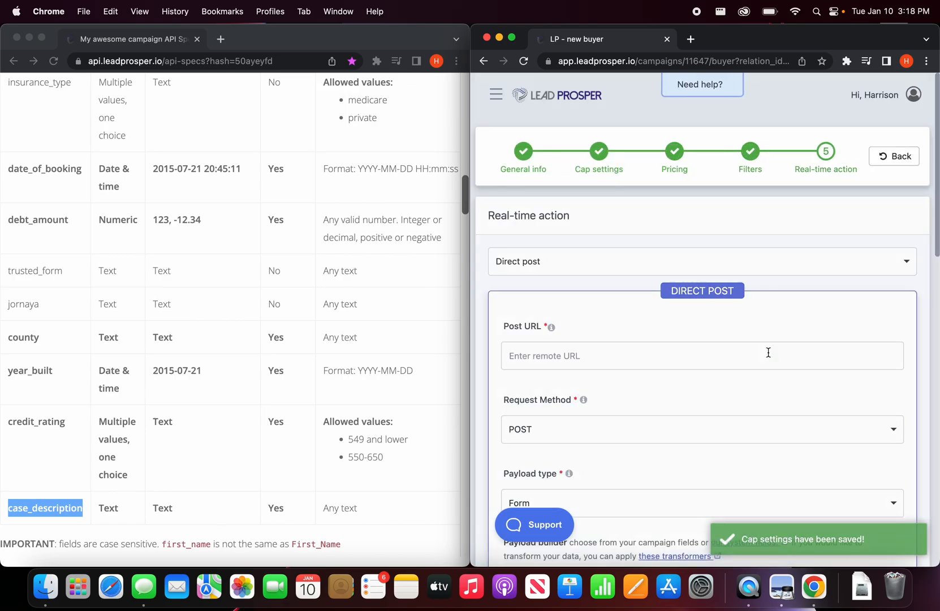
# Review the real-time action options for the buyer and keep Direct post selected.
pyautogui.scroll(-2, 763, 368)
pyautogui.scroll(-1, 763, 386)
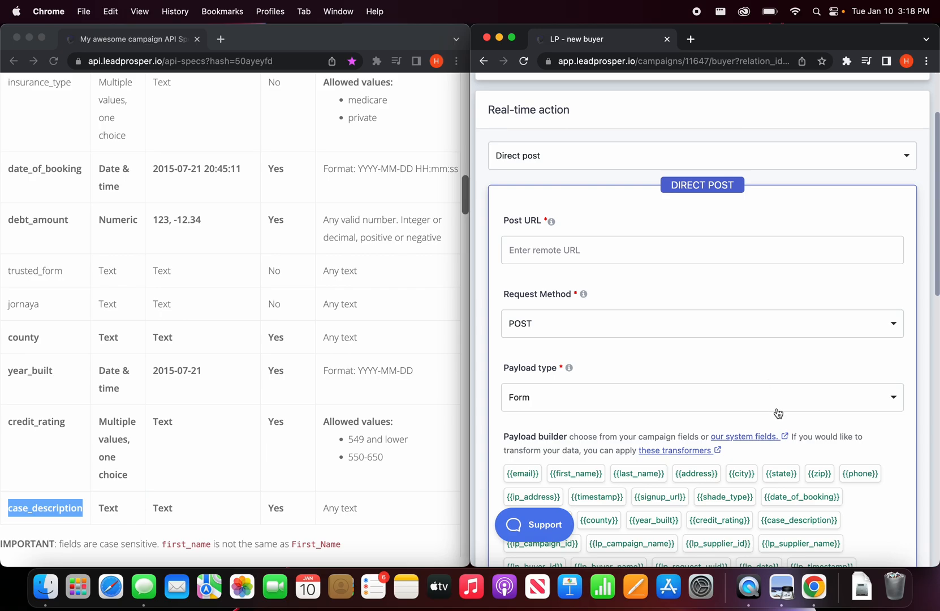
pyautogui.click(581, 156)
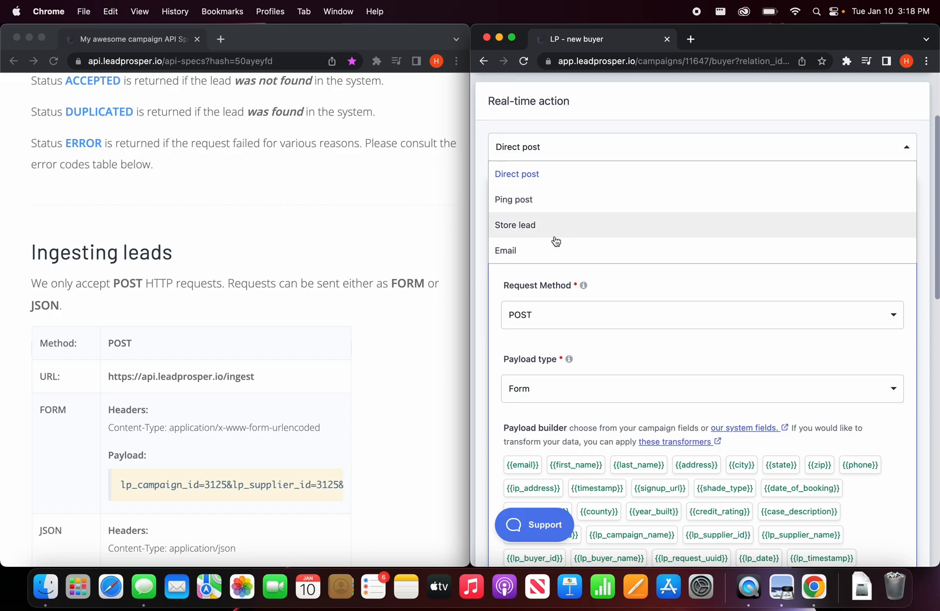
pyautogui.click(579, 179)
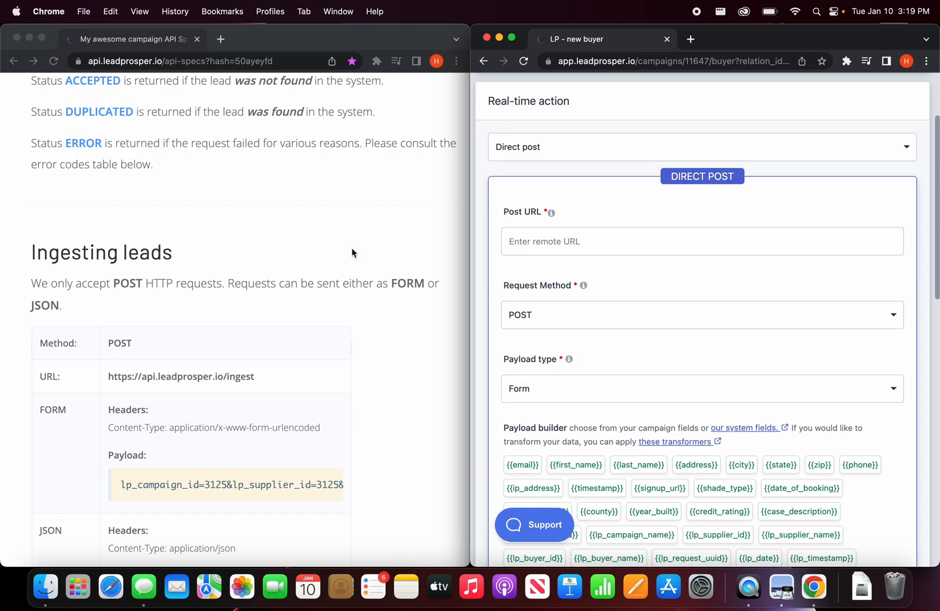
pyautogui.click(108, 379)
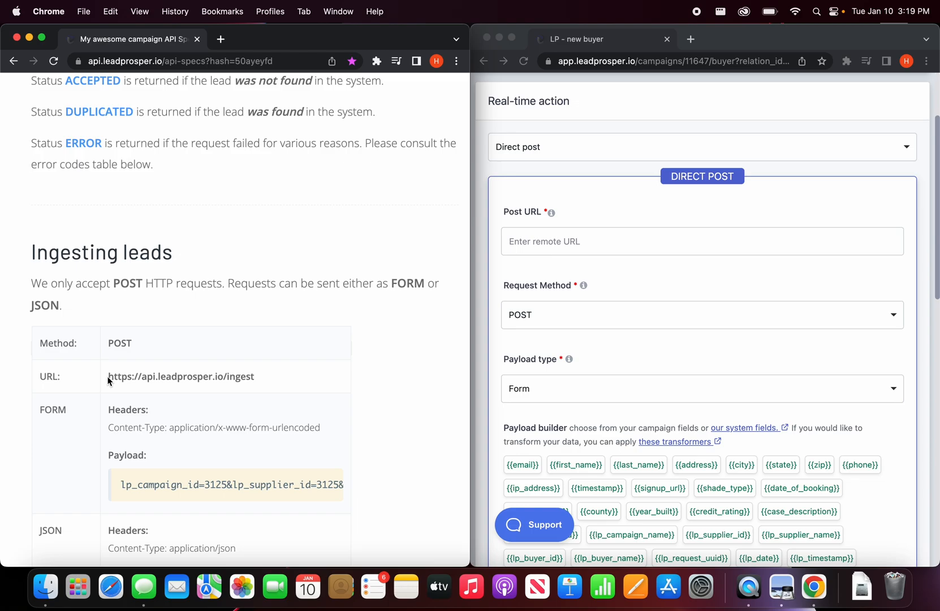
pyautogui.moveTo(108, 375); pyautogui.dragTo(242, 384)
pyautogui.press('super+c')
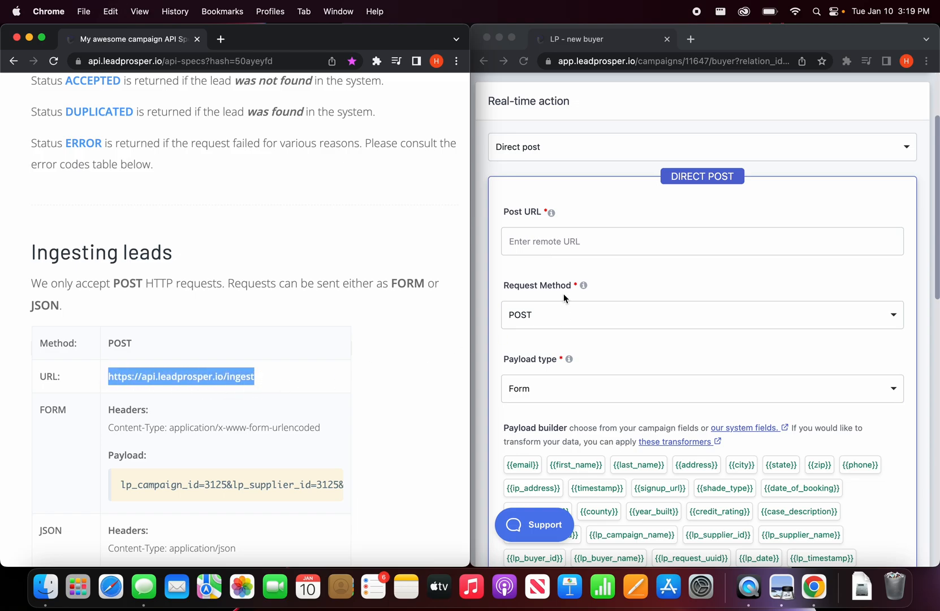
pyautogui.click(541, 244)
pyautogui.press('super+v')
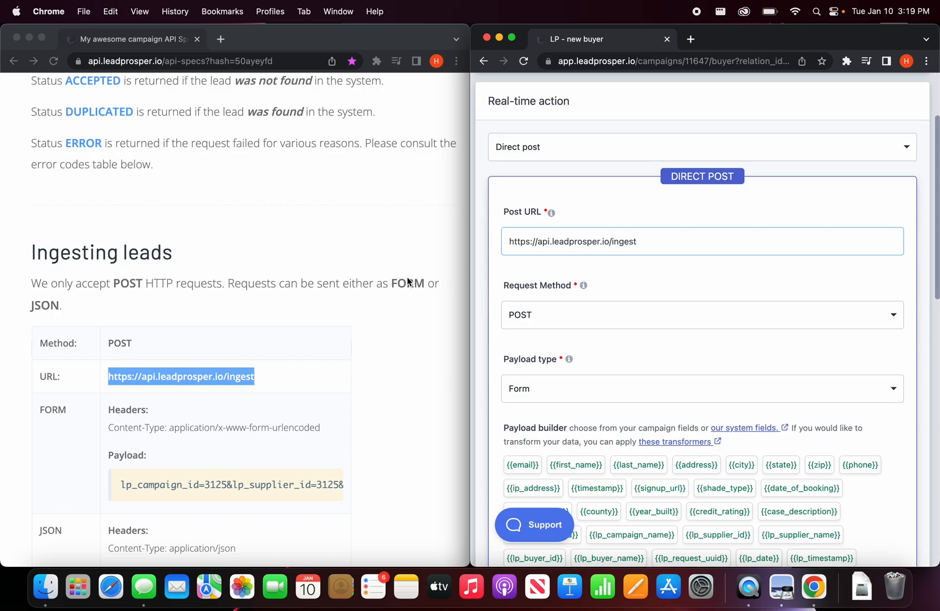
# Check the request method in the specification's Ingesting leads table against the POST method of the direct post.
pyautogui.scroll(-4, 361, 302)
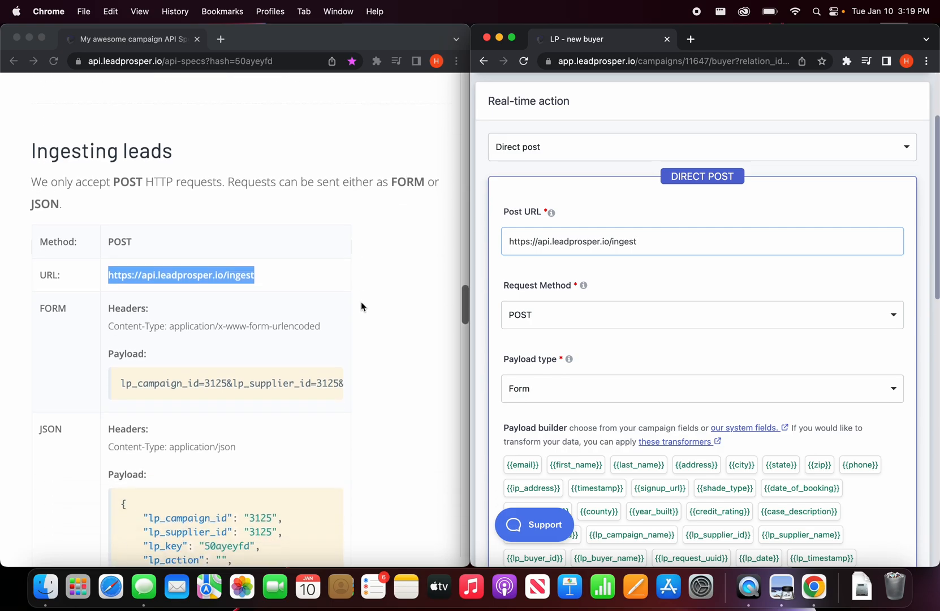
pyautogui.click(563, 316)
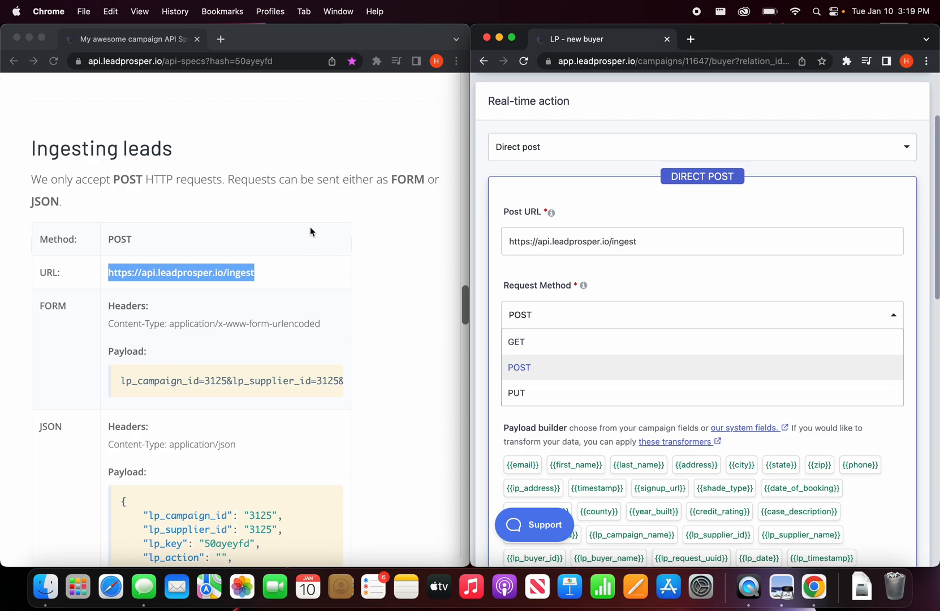
pyautogui.click(171, 236)
pyautogui.doubleClick(127, 238)
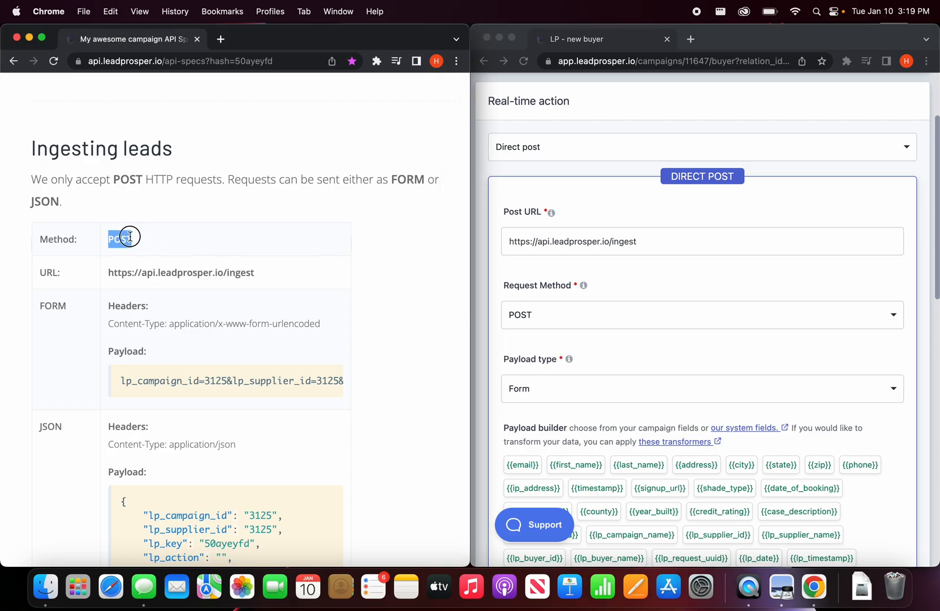
# Review the specification's form and JSON payload formats and set the direct post's payload type to JSON.
pyautogui.scroll(-3, 143, 191)
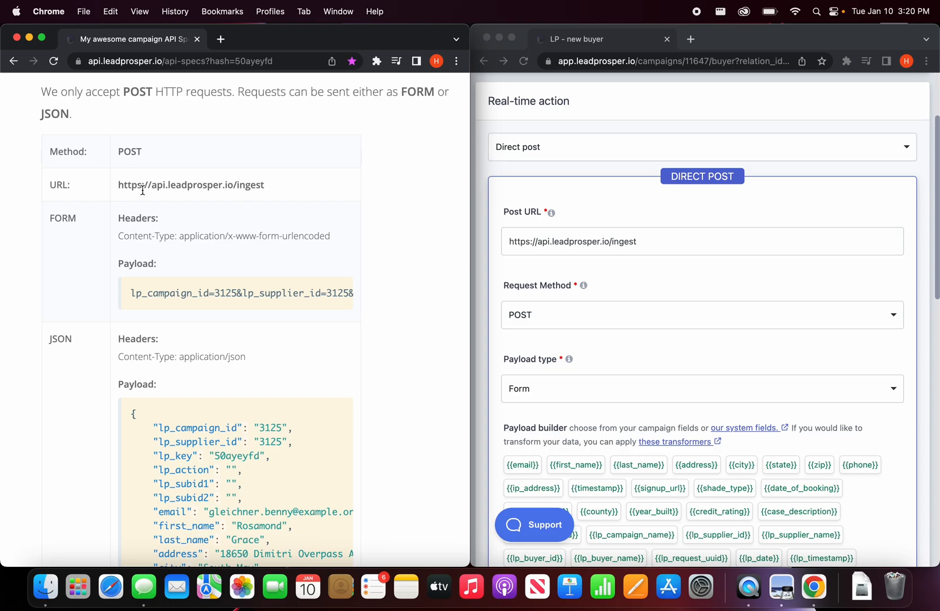
pyautogui.moveTo(129, 291)
pyautogui.scroll(-2, 249, 407)
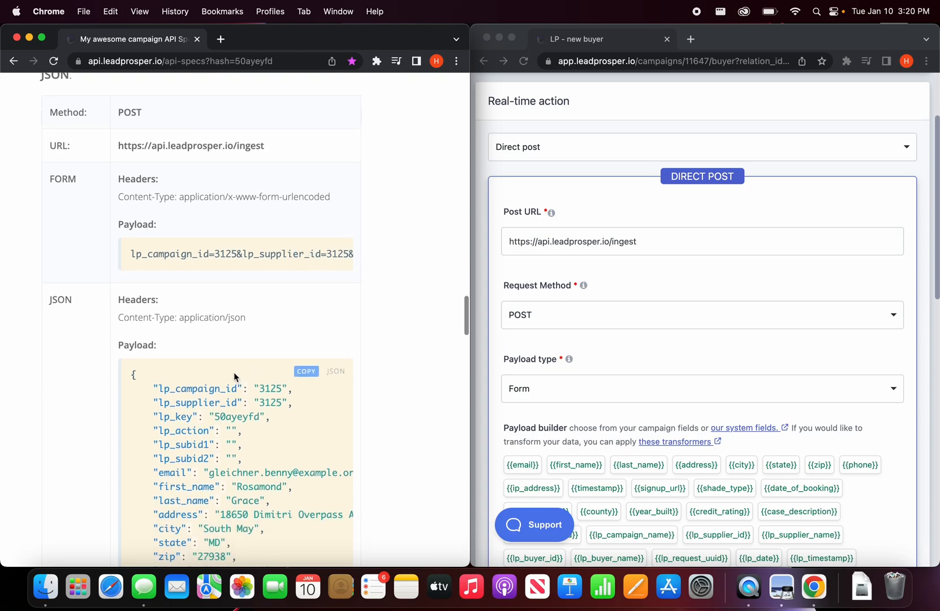
pyautogui.scroll(-1, 235, 377)
pyautogui.scroll(-4, 241, 370)
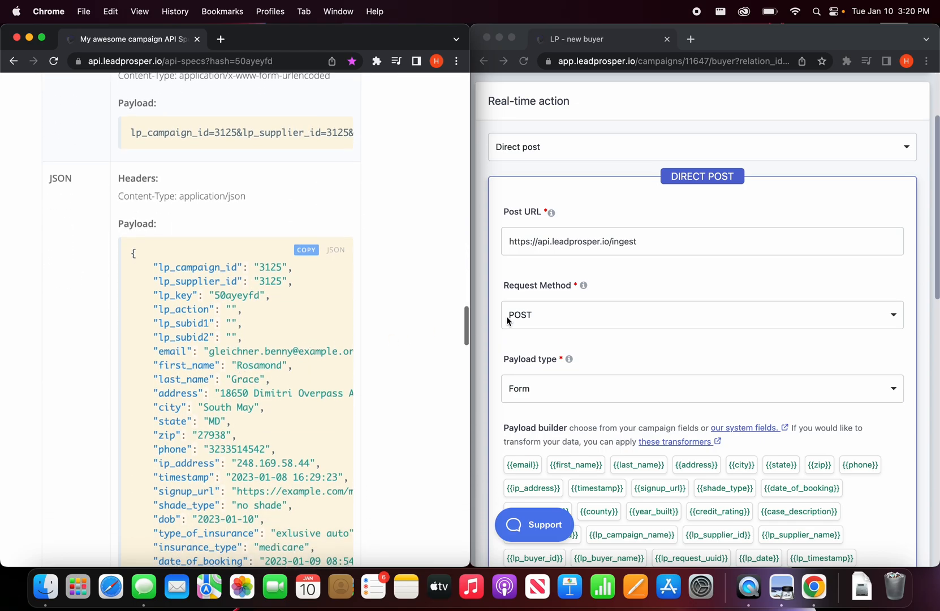
pyautogui.click(571, 390)
pyautogui.click(557, 433)
# Copy the lp_campaign_id, lp_supplier_id and lp_key lines from the specification into the JSON payload above the email line.
pyautogui.scroll(-10, 477, 367)
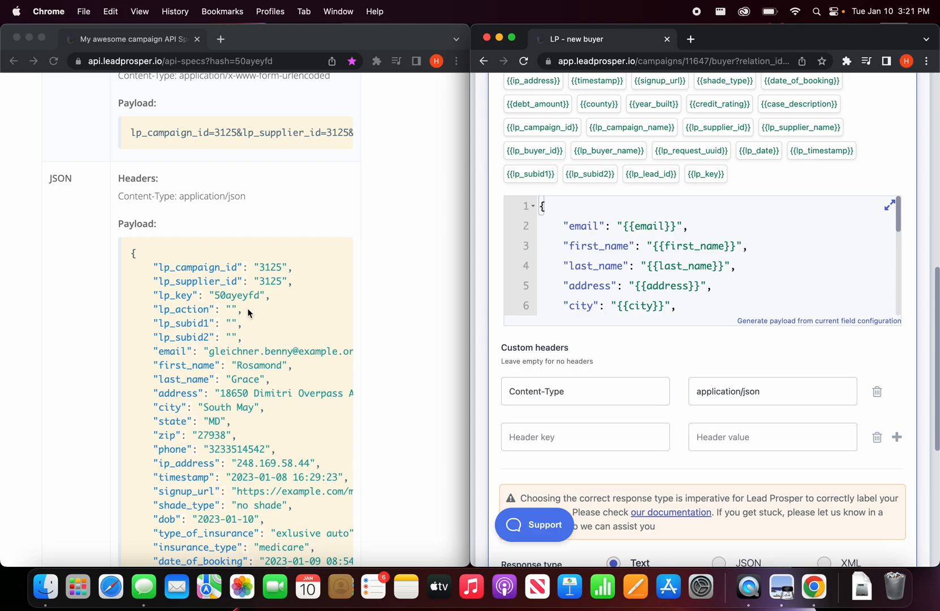
pyautogui.click(266, 298)
pyautogui.moveTo(272, 295); pyautogui.dragTo(151, 266)
pyautogui.click(562, 227)
pyautogui.press('Return')
pyautogui.press('Up')
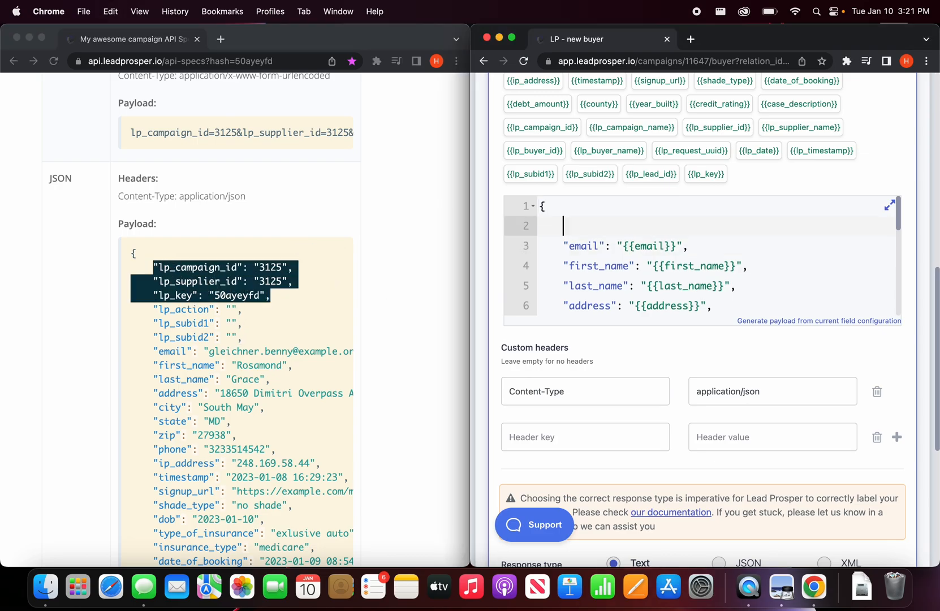
pyautogui.press('super+v')
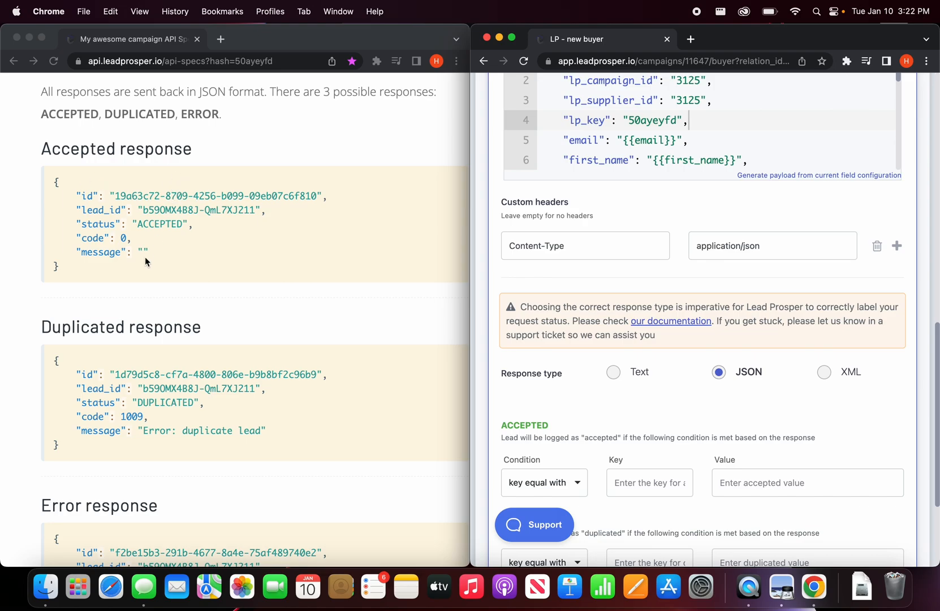
# Set the accepted response condition to key "status" equal with "ACCEPTED", copied from the specification's accepted response.
pyautogui.click(98, 228)
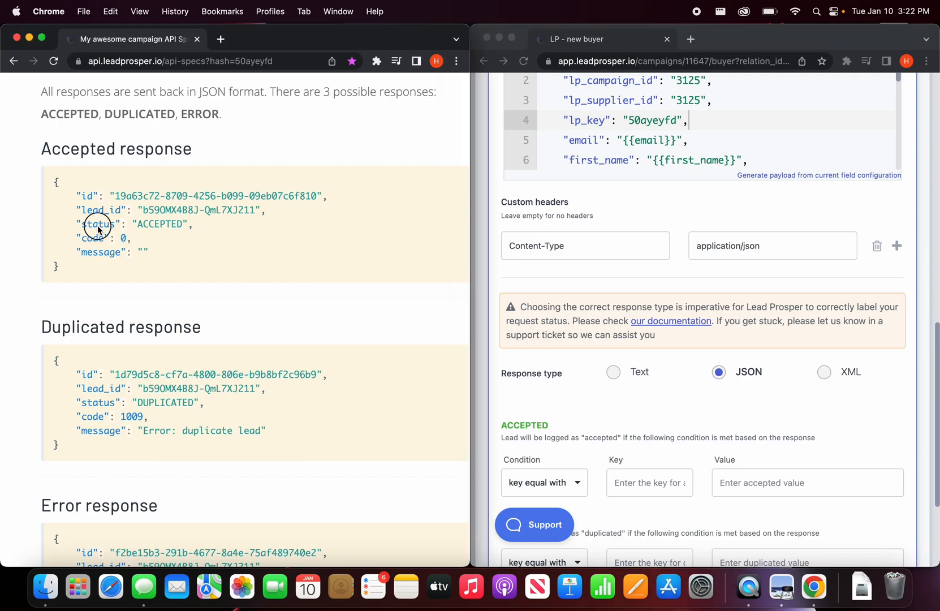
pyautogui.doubleClick(98, 224)
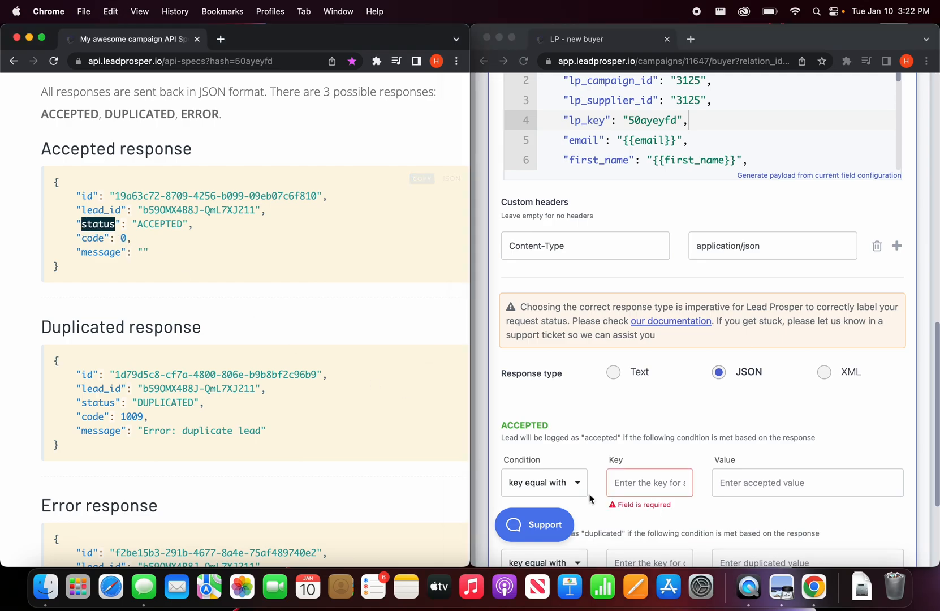
pyautogui.click(621, 483)
pyautogui.press('super+v')
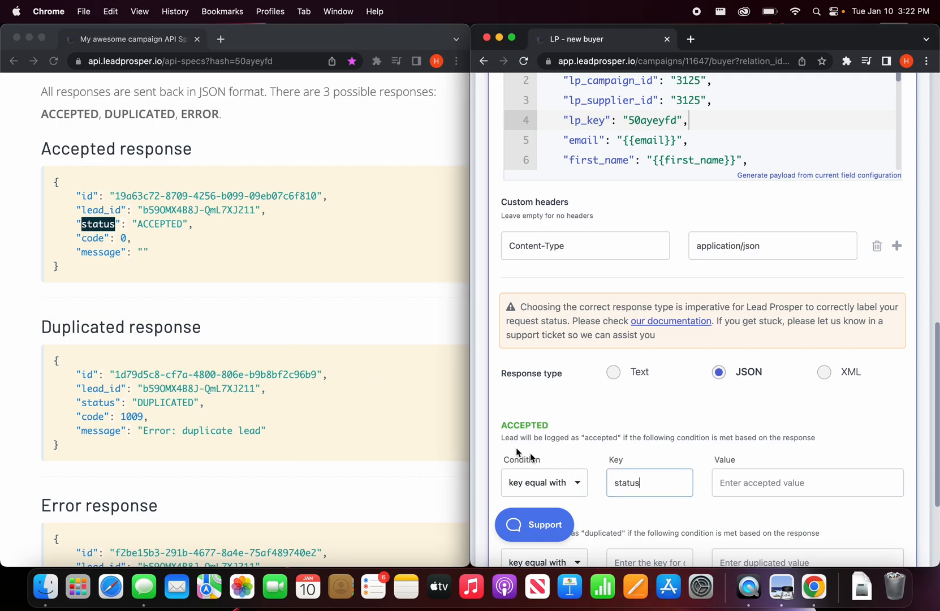
pyautogui.doubleClick(159, 224)
pyautogui.press('super+c')
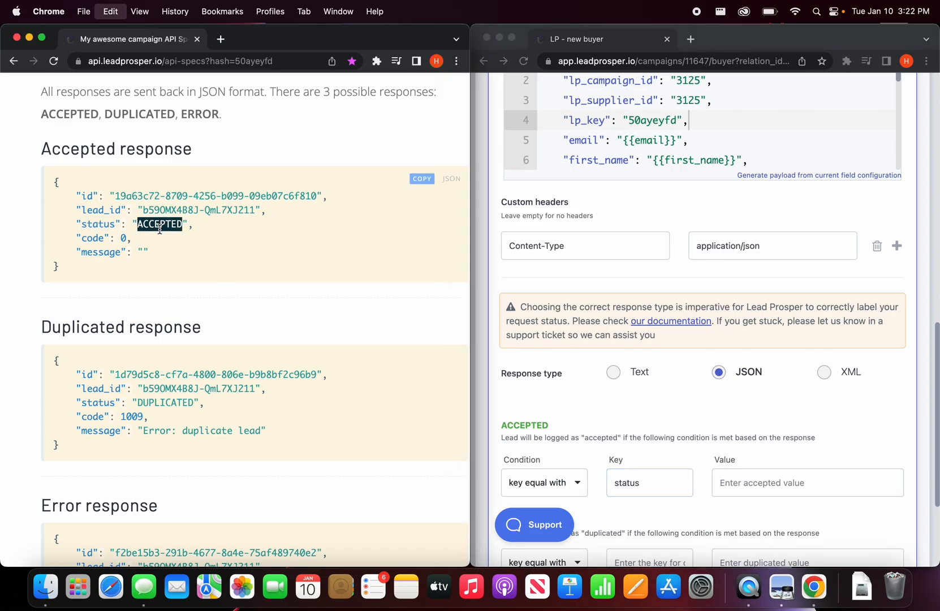
pyautogui.click(789, 481)
pyautogui.press('super+v')
pyautogui.scroll(-3, 717, 521)
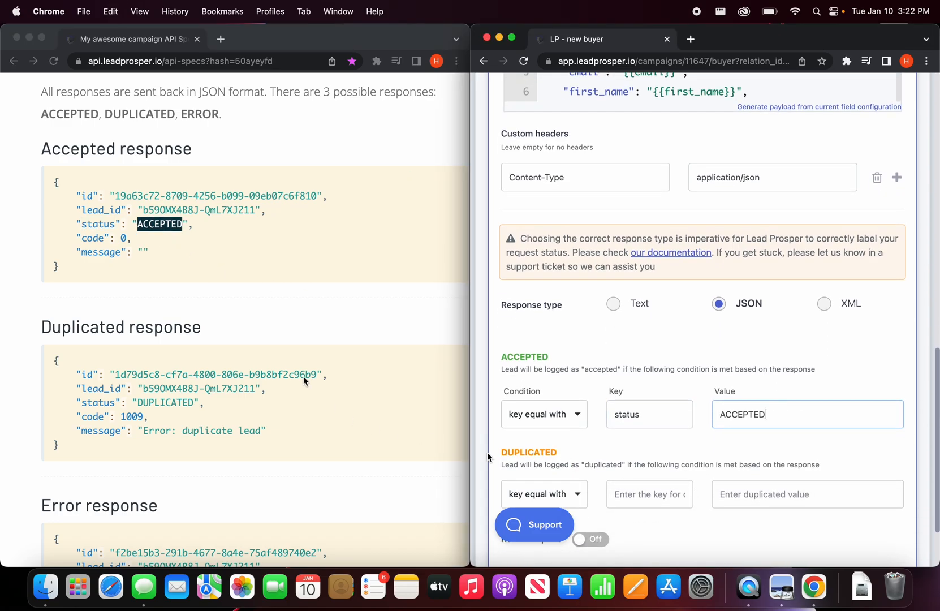
# Set the duplicated response condition to key "status" equal with "DUPLICATED", copied from the specification's duplicated response, and save the buyer.
pyautogui.doubleClick(96, 403)
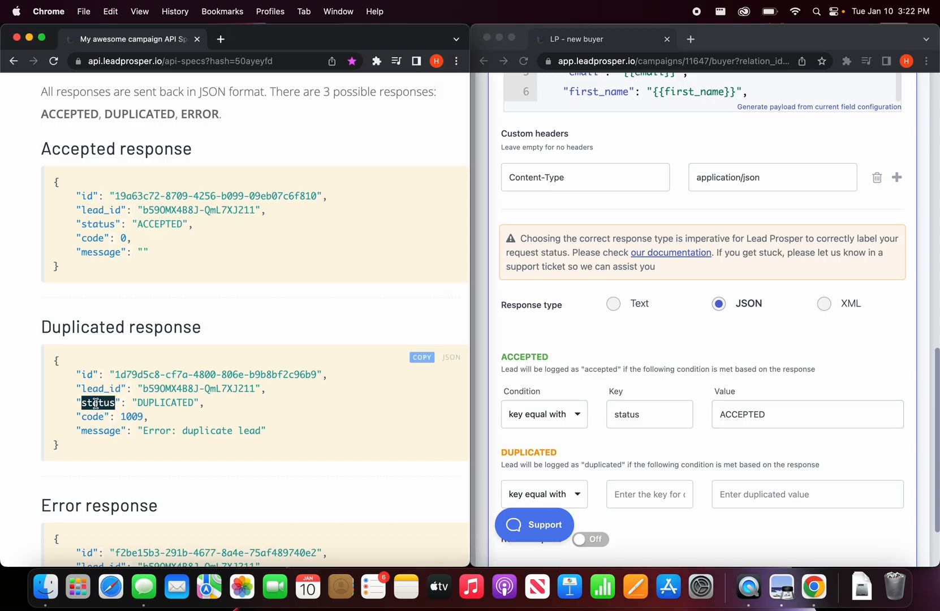
pyautogui.click(629, 493)
pyautogui.press('super+v')
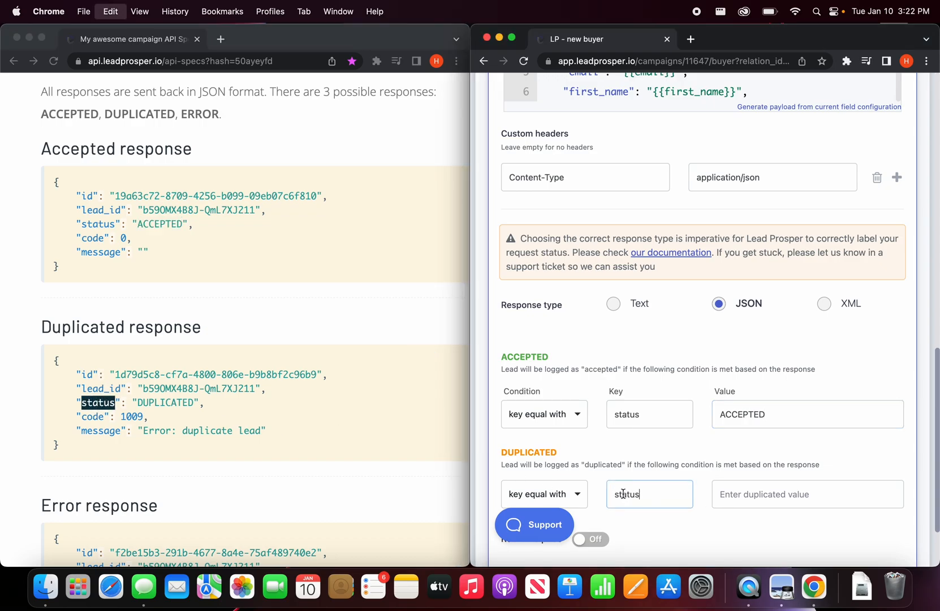
pyautogui.doubleClick(165, 403)
pyautogui.click(735, 494)
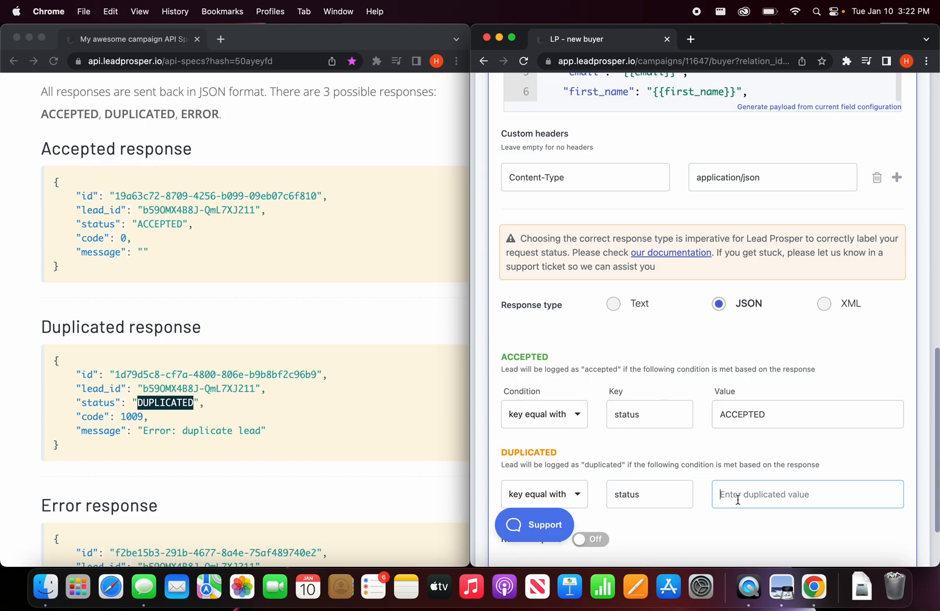
pyautogui.press('super+v')
pyautogui.scroll(-2, 735, 498)
pyautogui.click(766, 531)
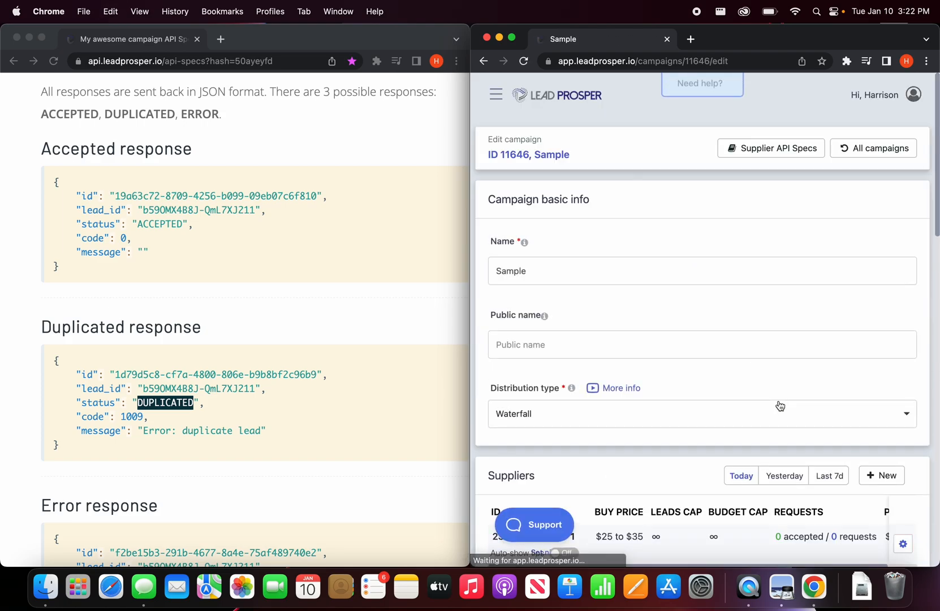
# Open the buyer test for Buyer 1 and generate sample data for its payload.
pyautogui.scroll(-5, 780, 394)
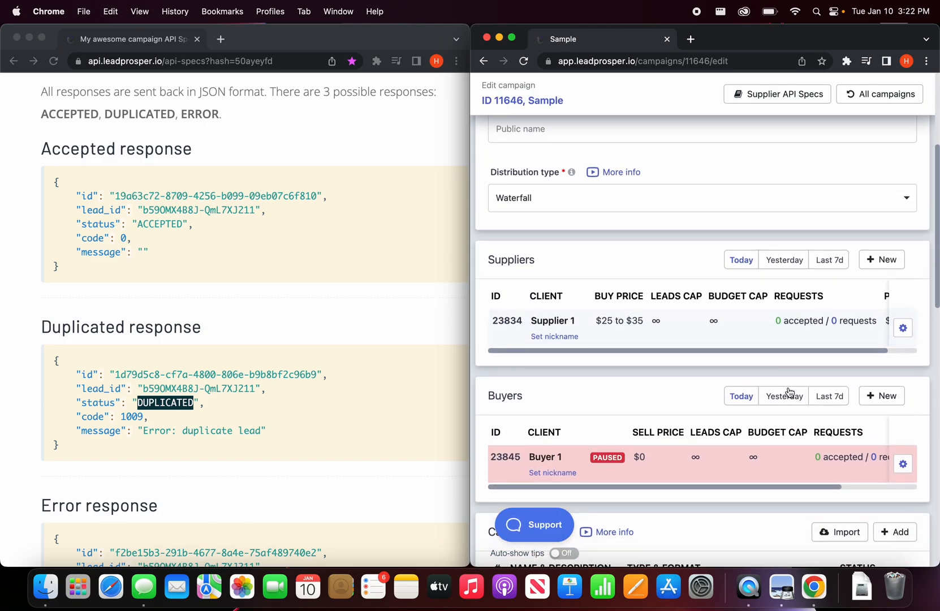
pyautogui.scroll(-4, 786, 390)
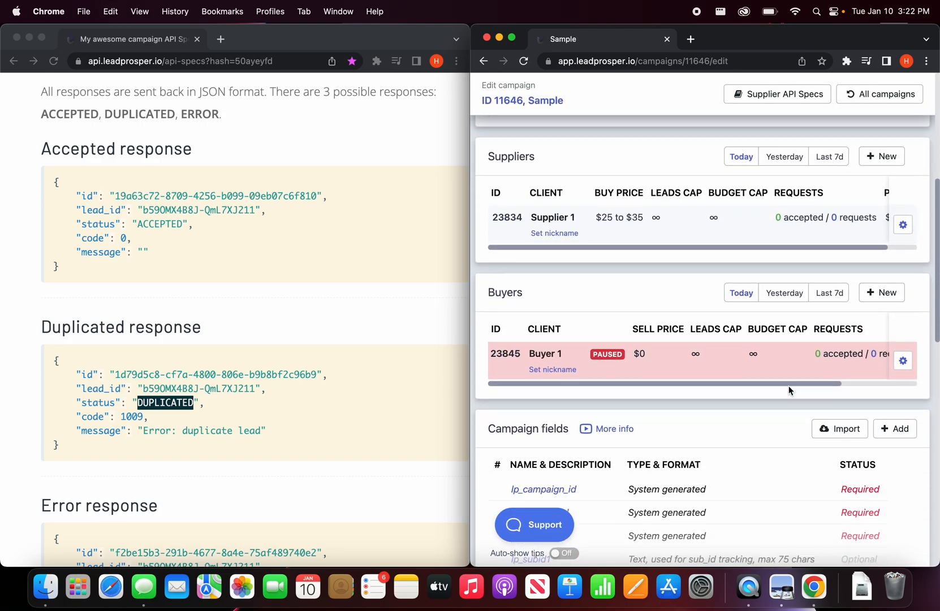
pyautogui.click(902, 358)
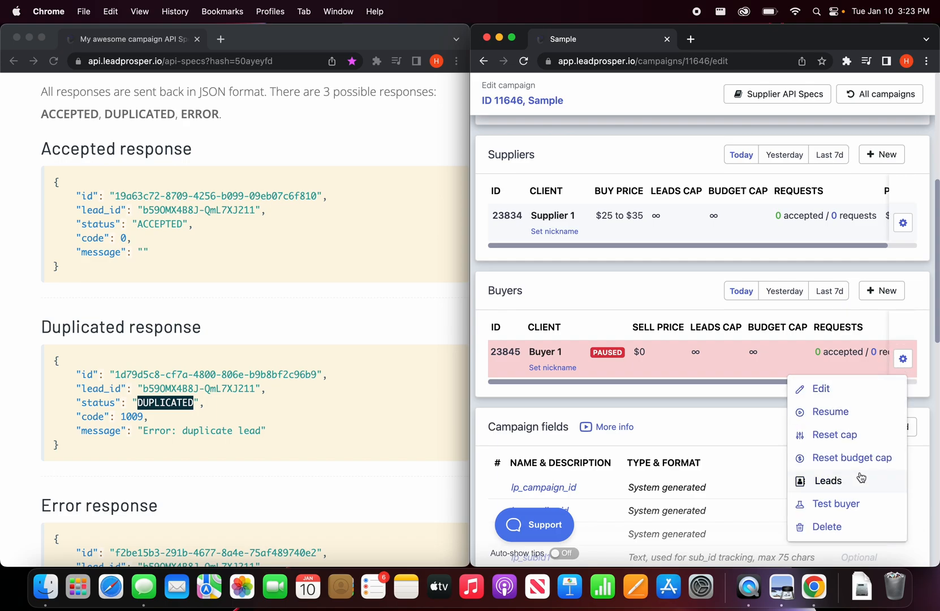
pyautogui.click(837, 503)
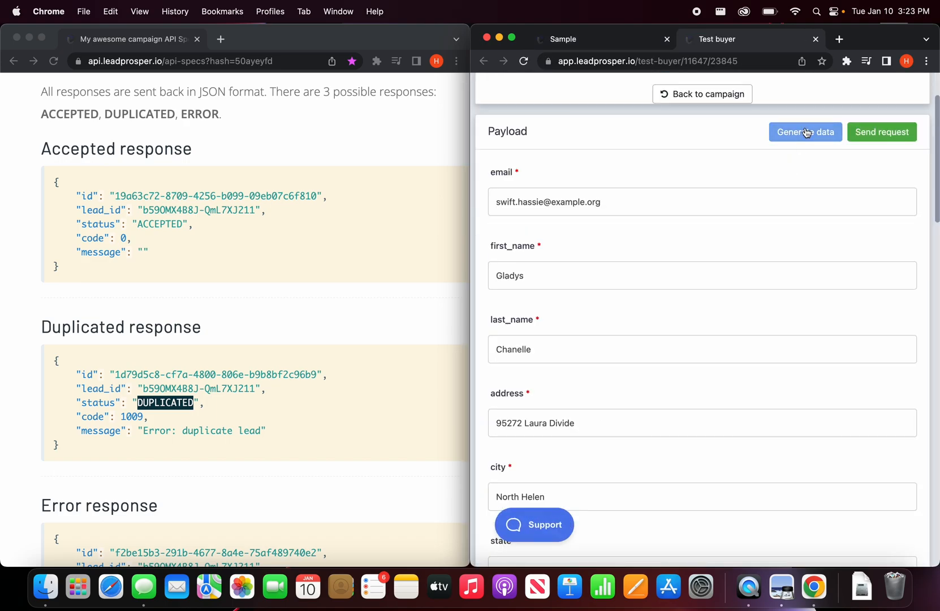
pyautogui.click(807, 132)
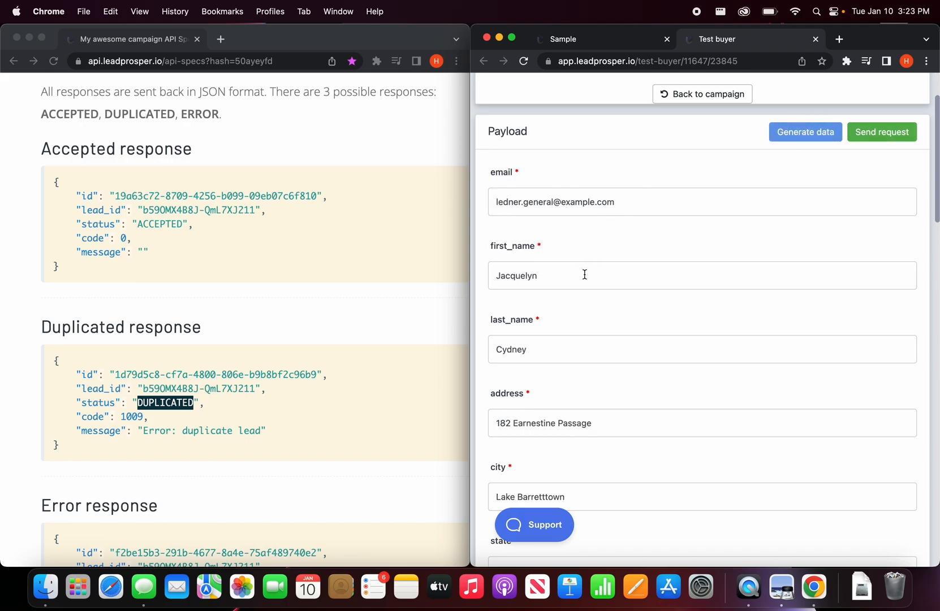
# Set both first_name and last_name in the test payload to "test" and send the test request to the buyer.
pyautogui.moveTo(582, 272); pyautogui.dragTo(482, 273)
pyautogui.write('test')
pyautogui.moveTo(560, 347); pyautogui.dragTo(488, 346)
pyautogui.write('test')
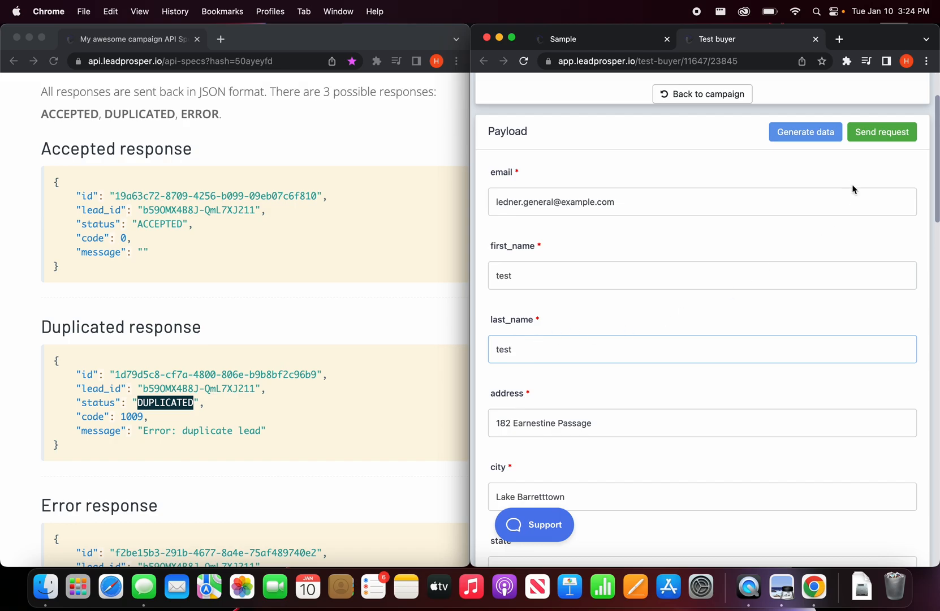
pyautogui.click(881, 134)
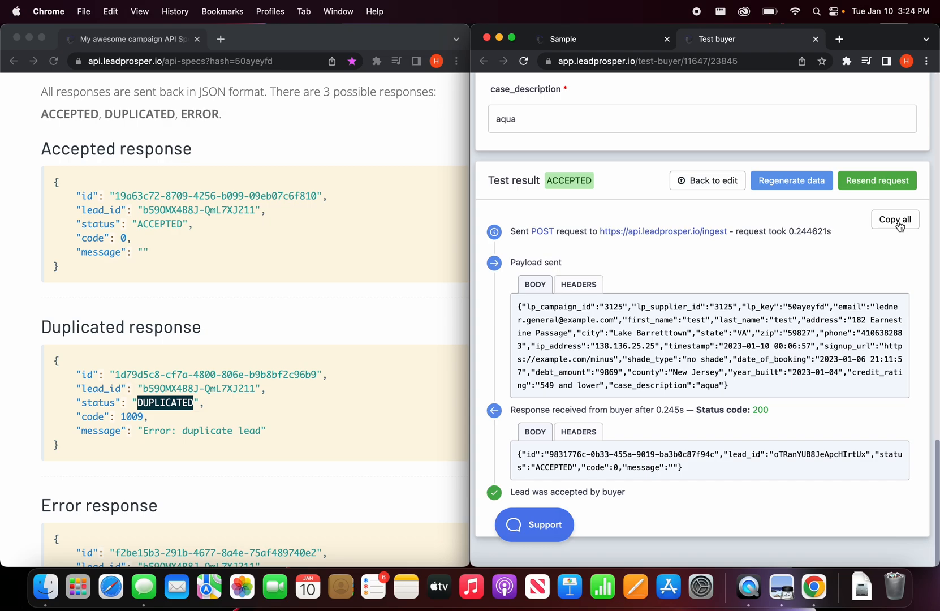
# Go back to editing the test payload, set the email to "test" and send the request again.
pyautogui.click(827, 183)
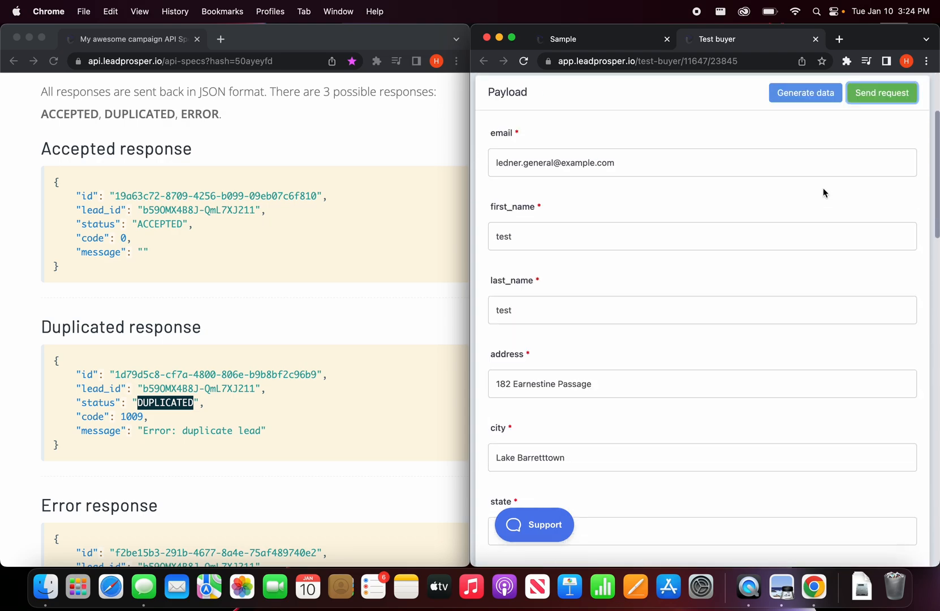
pyautogui.moveTo(620, 287); pyautogui.dragTo(486, 285)
pyautogui.write('test')
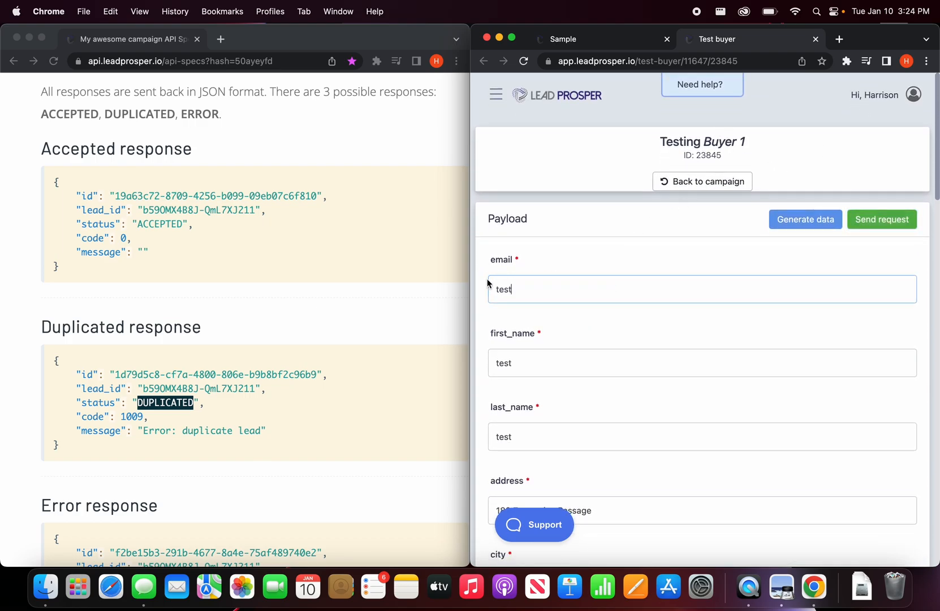
pyautogui.click(890, 224)
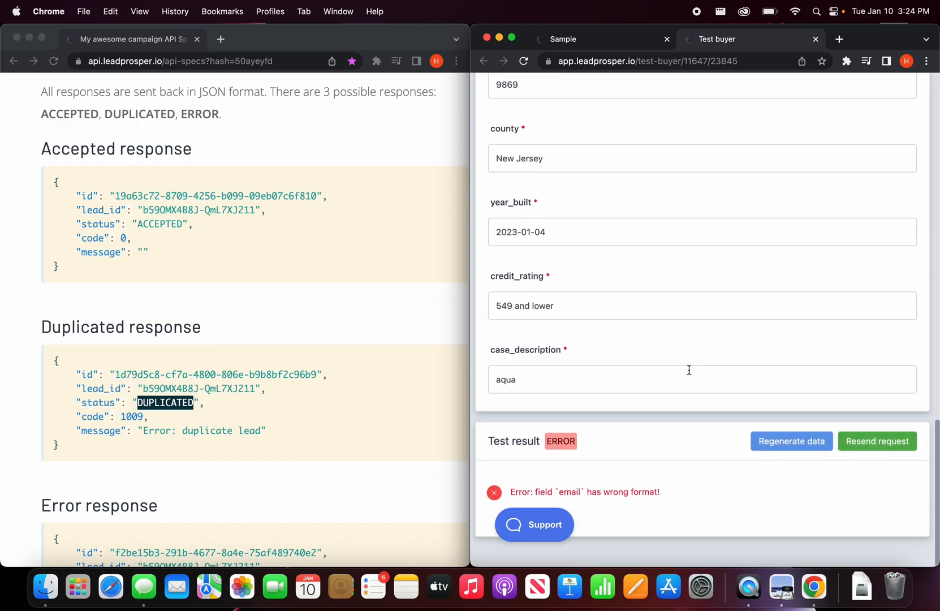
# Return to the Sample campaign and resume the paused Buyer 1, dismissing the confirmation message.
pyautogui.press('super+bracketleft')
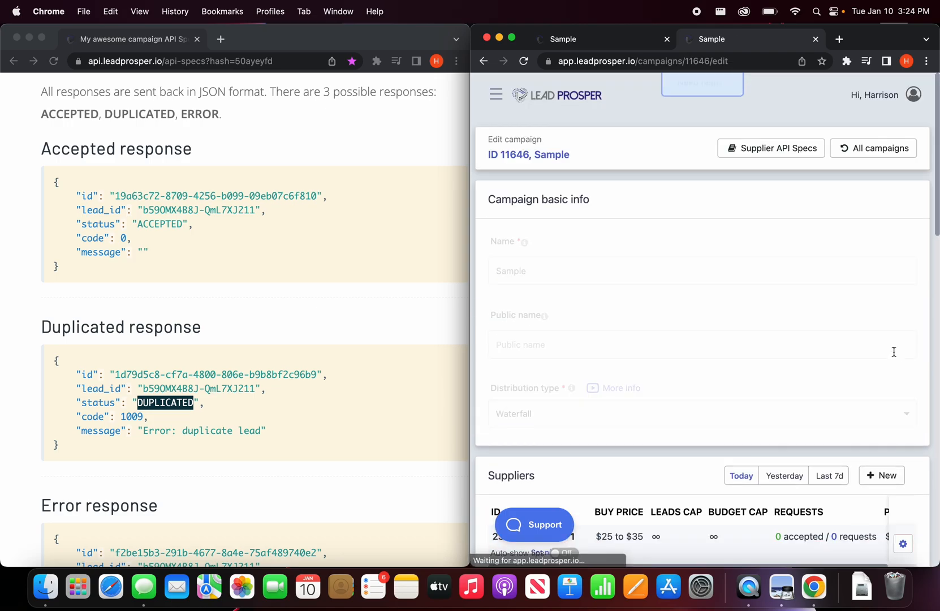
pyautogui.click(902, 467)
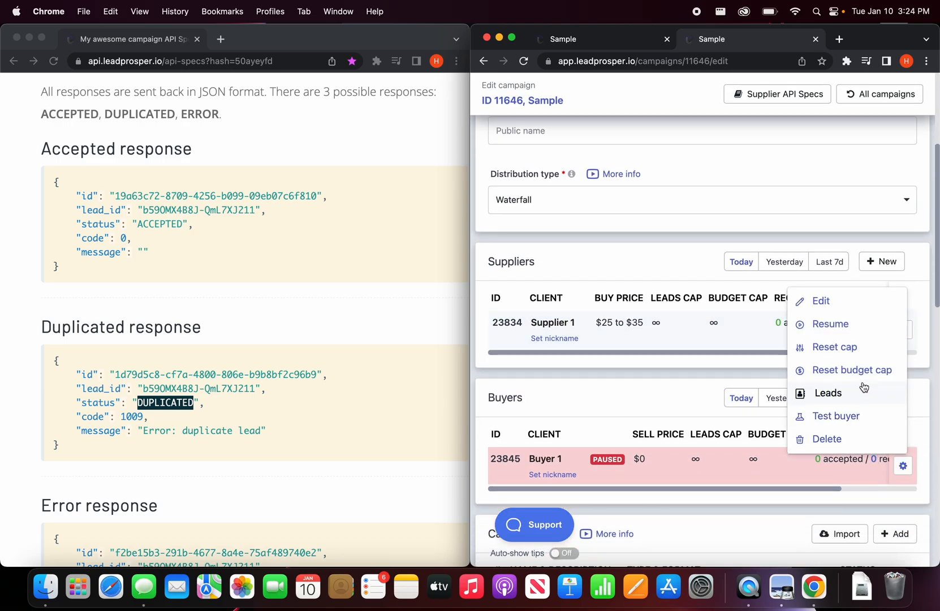
pyautogui.click(829, 324)
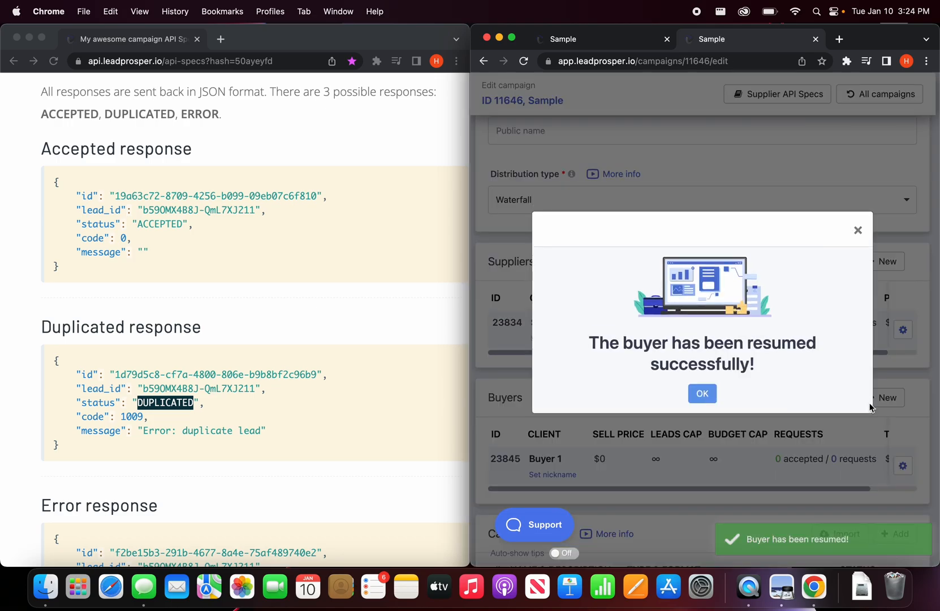
pyautogui.click(855, 230)
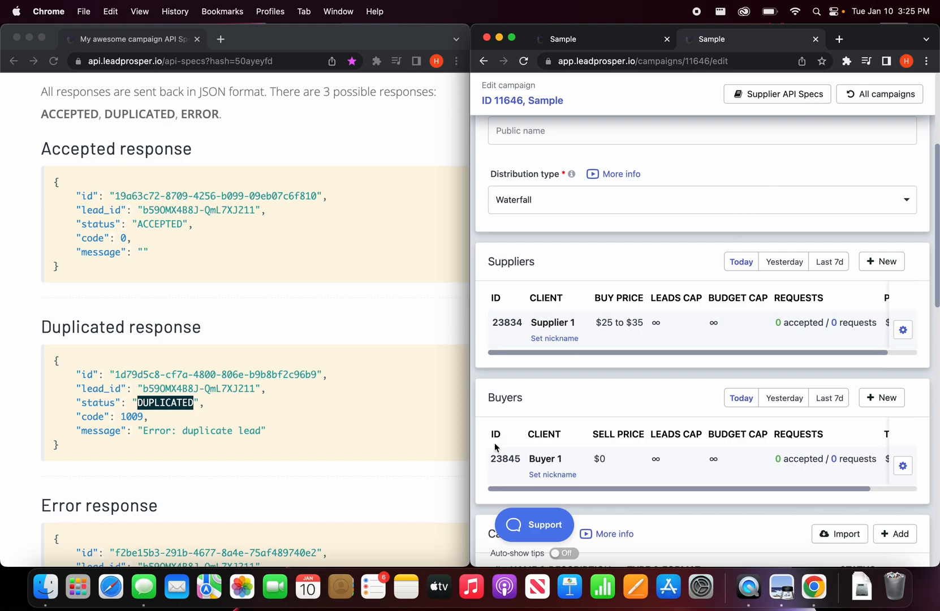
# Open the support widget's Ask form for sending a message to the support team.
pyautogui.click(546, 524)
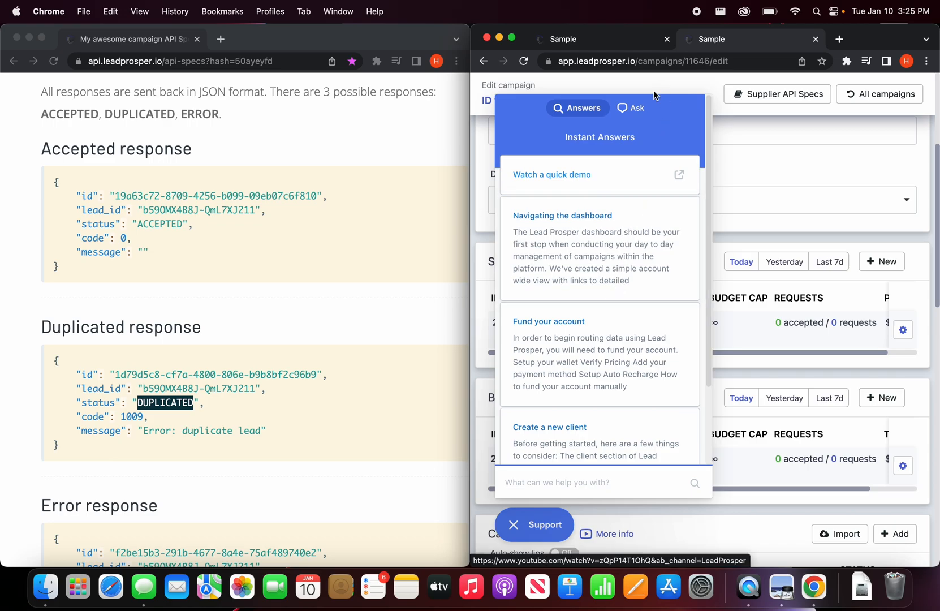
pyautogui.click(633, 111)
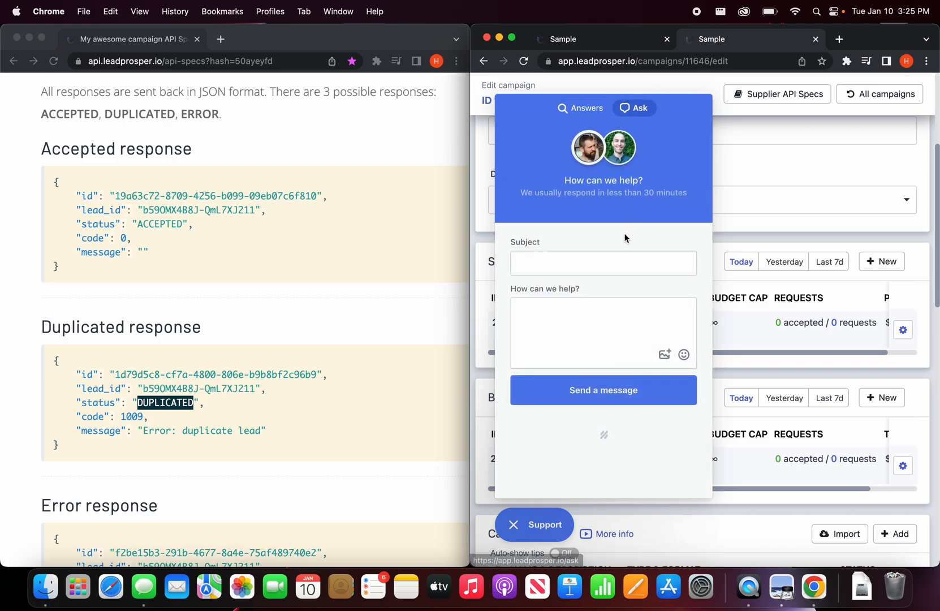